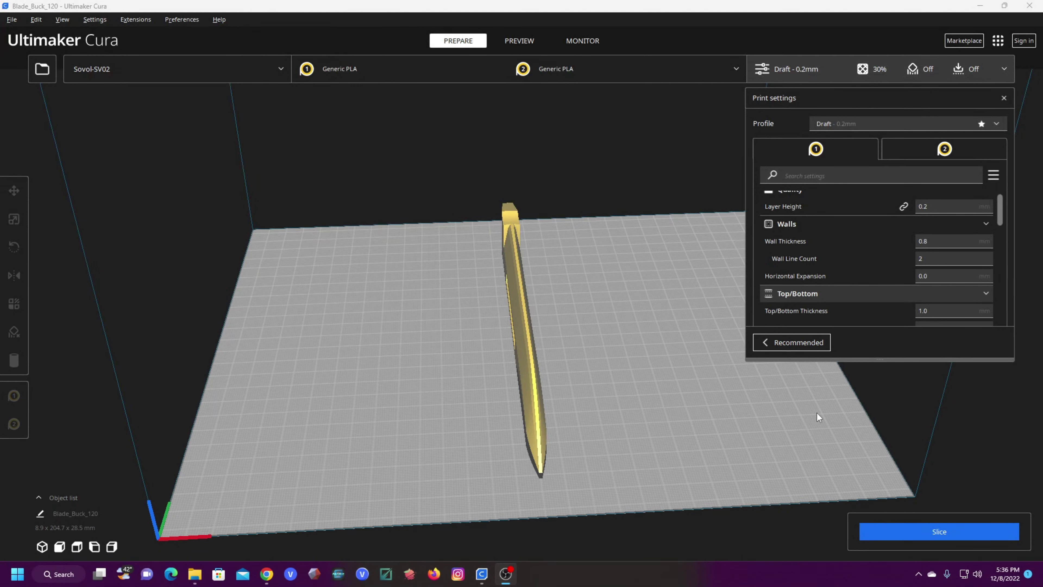
- Orbit the view around the Blade_Buck_120 model on the Sovol-SV02 plate
right_click_drag(817, 412, 544, 423)
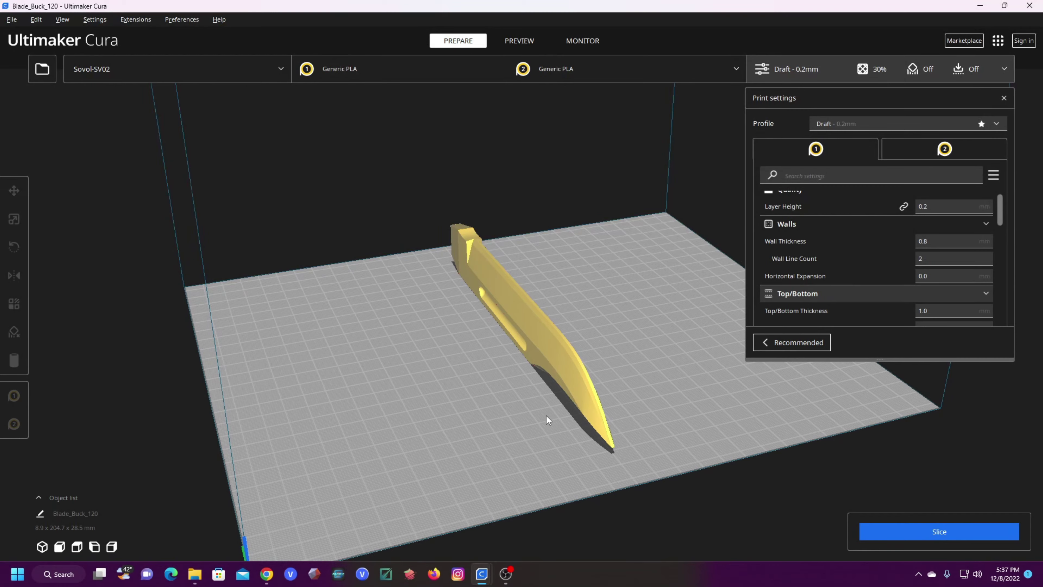
right_click_drag(632, 418, 683, 402)
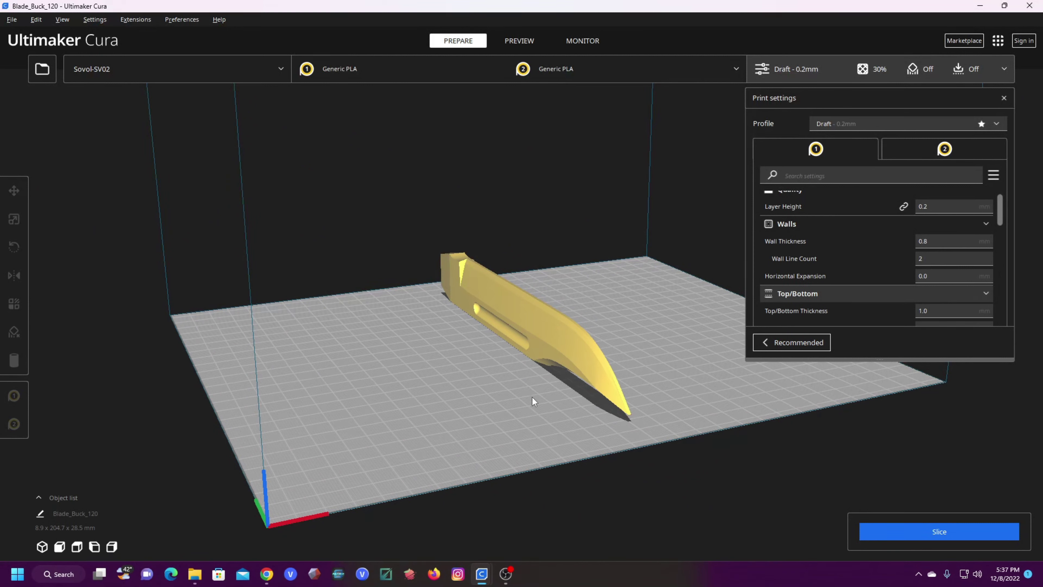
scroll(934, 266, "up", 1)
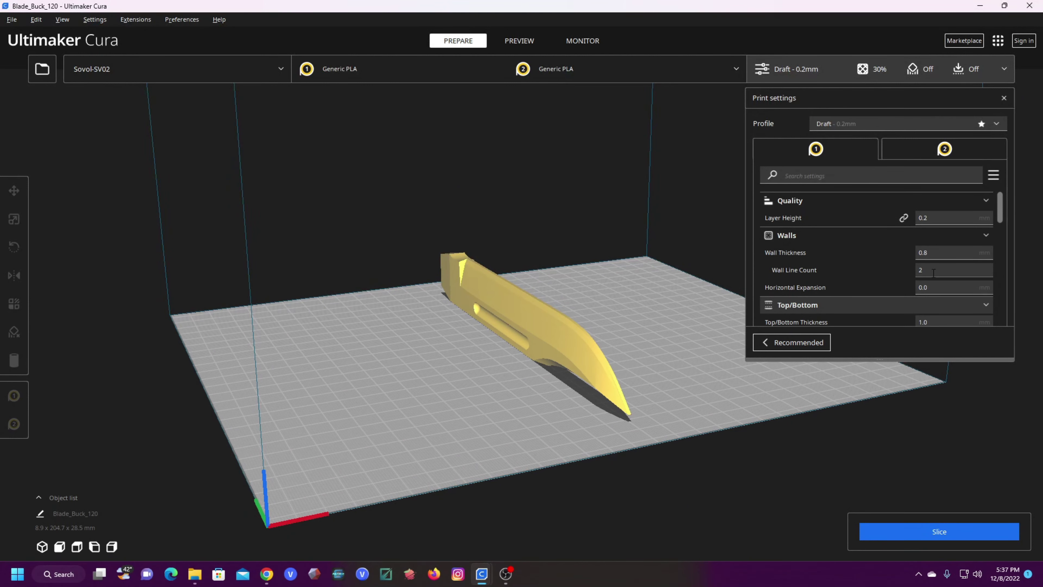
scroll(924, 274, "down", 2)
scroll(918, 277, "down", 5)
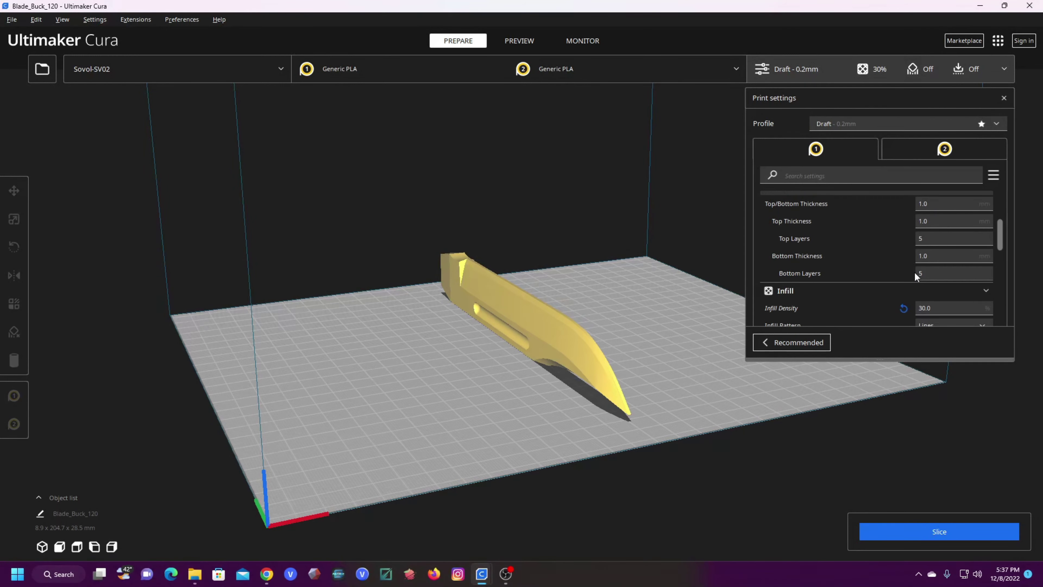
scroll(914, 273, "down", 3)
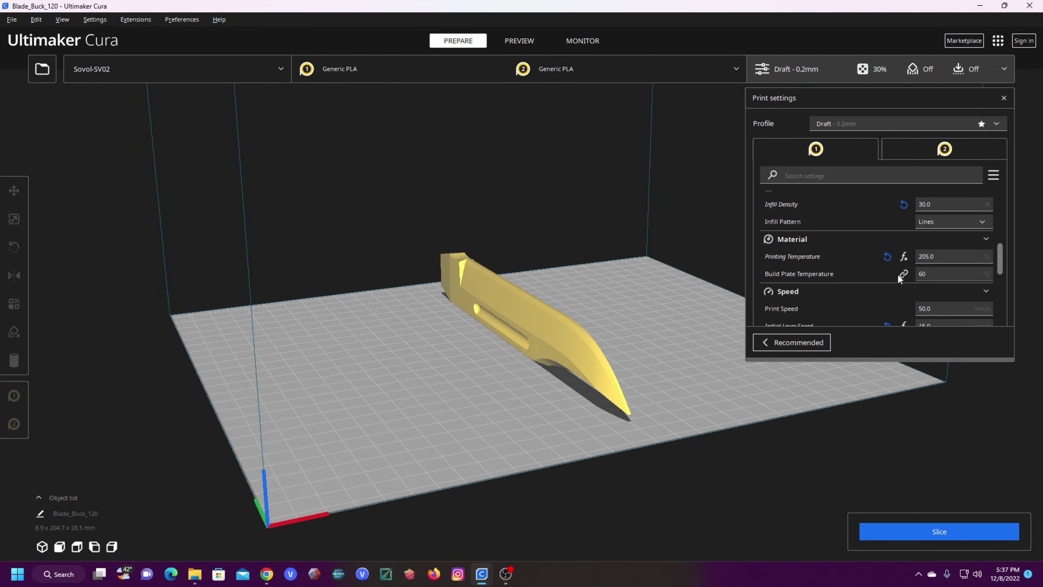
scroll(883, 274, "up", 2)
scroll(878, 273, "up", 2)
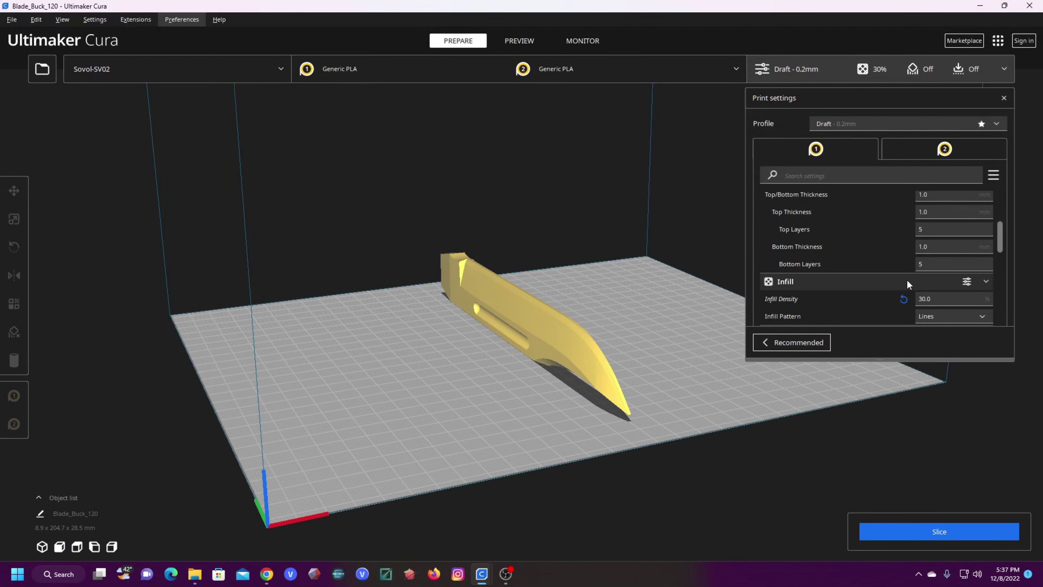
mouse_move(871, 240)
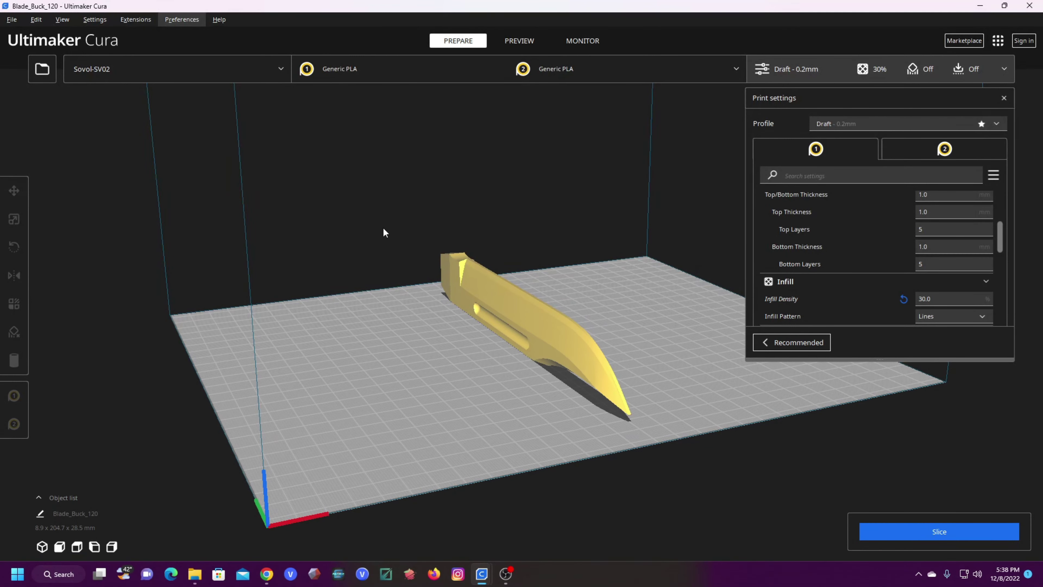
- Filter Cura's setting visibility by 'seam' and enable Z Seam Alignment and Z Seam Position
left_click(180, 23)
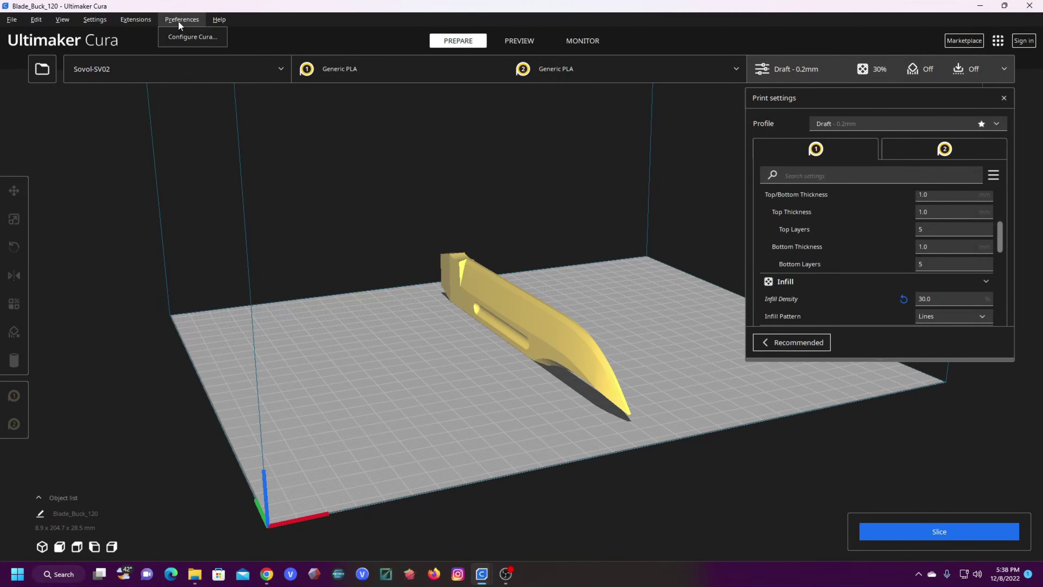
left_click(182, 36)
left_click(347, 160)
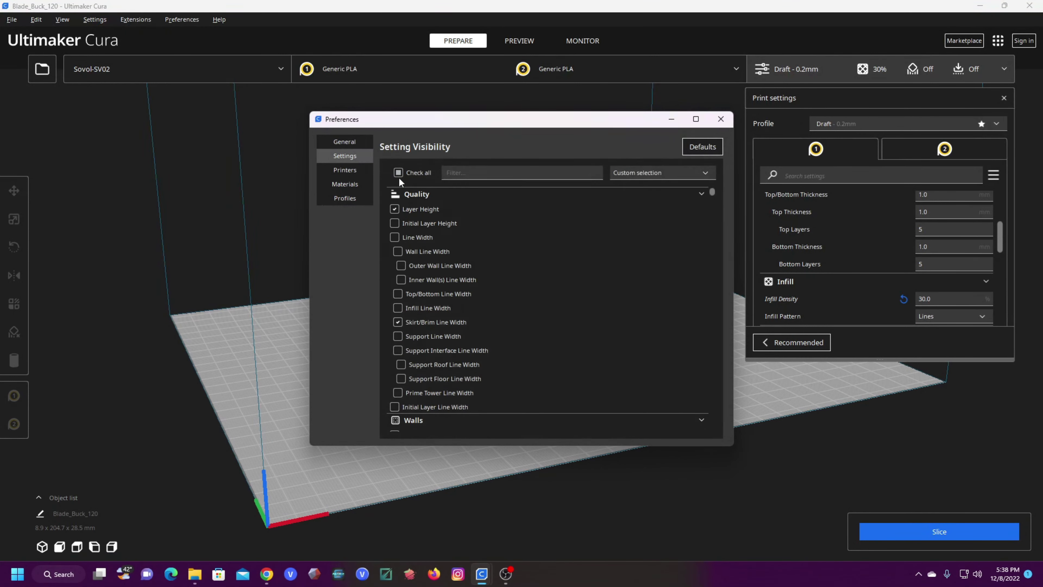
left_click(497, 177)
type("seam")
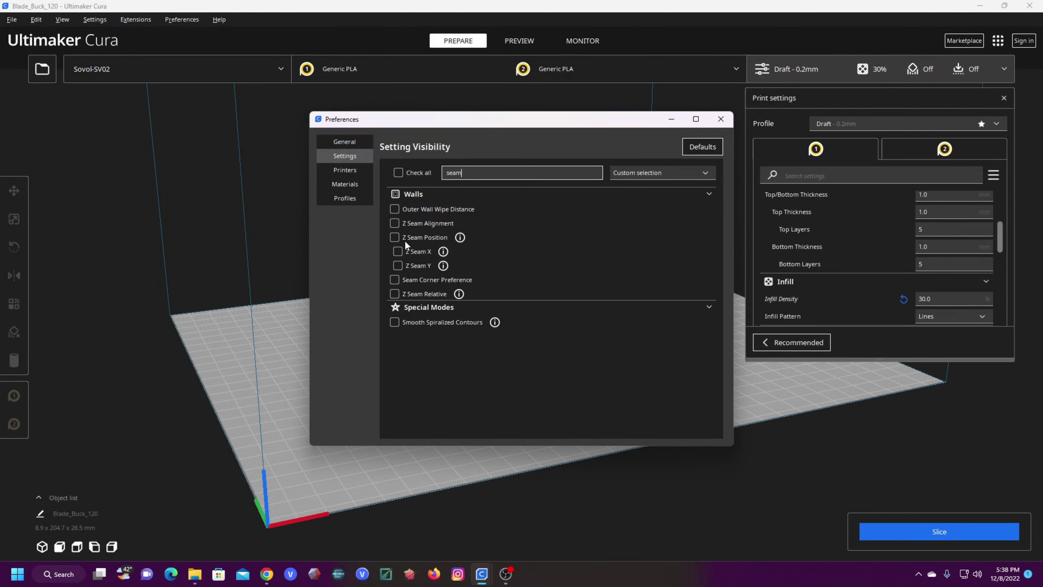
left_click(395, 224)
left_click(394, 236)
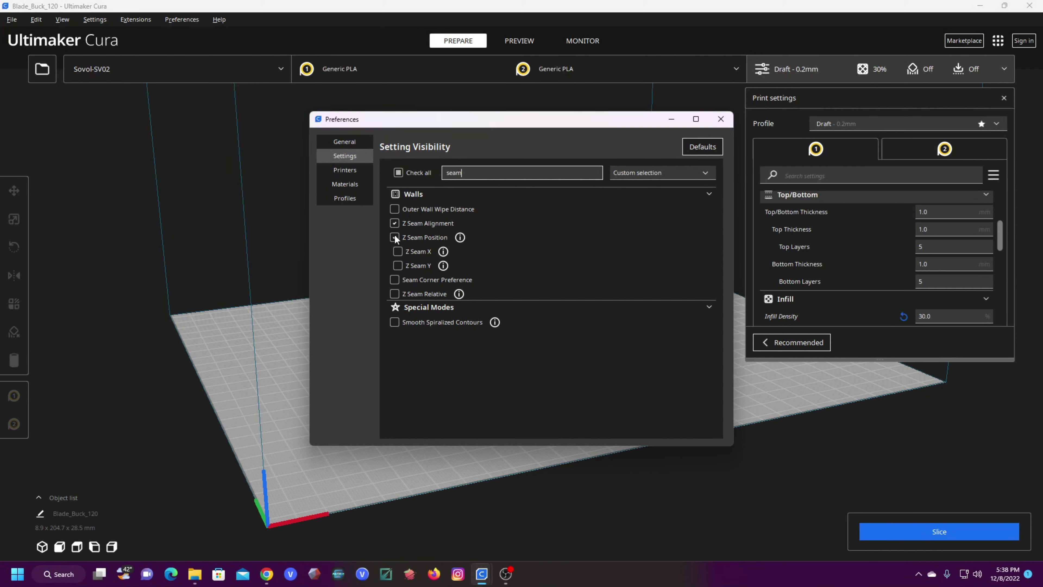
left_click(721, 119)
scroll(873, 275, "up", 3)
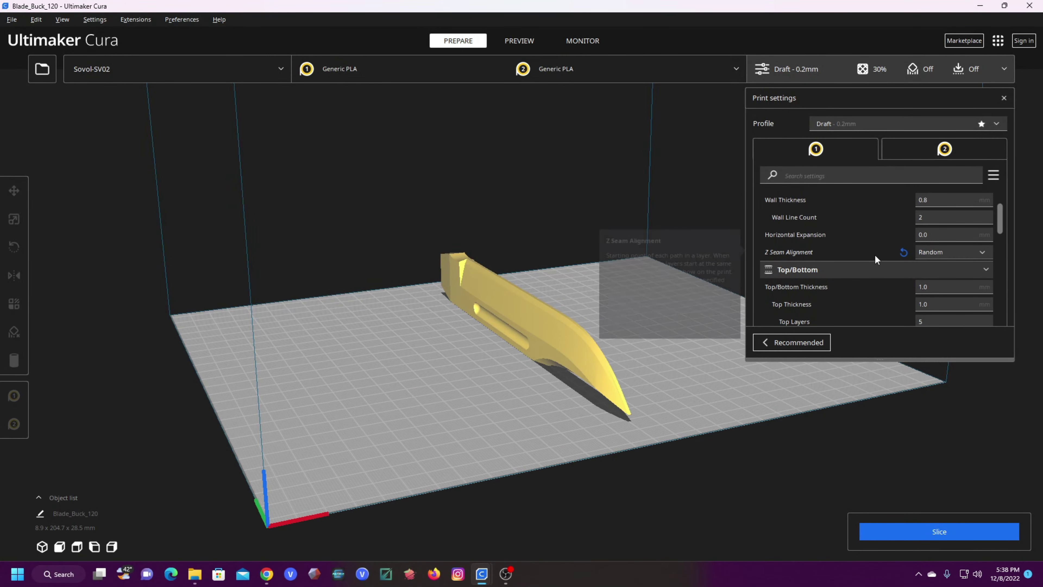
- Change Z Seam Alignment from Random to User Specified, leaving Z Seam Position at Back
mouse_move(833, 248)
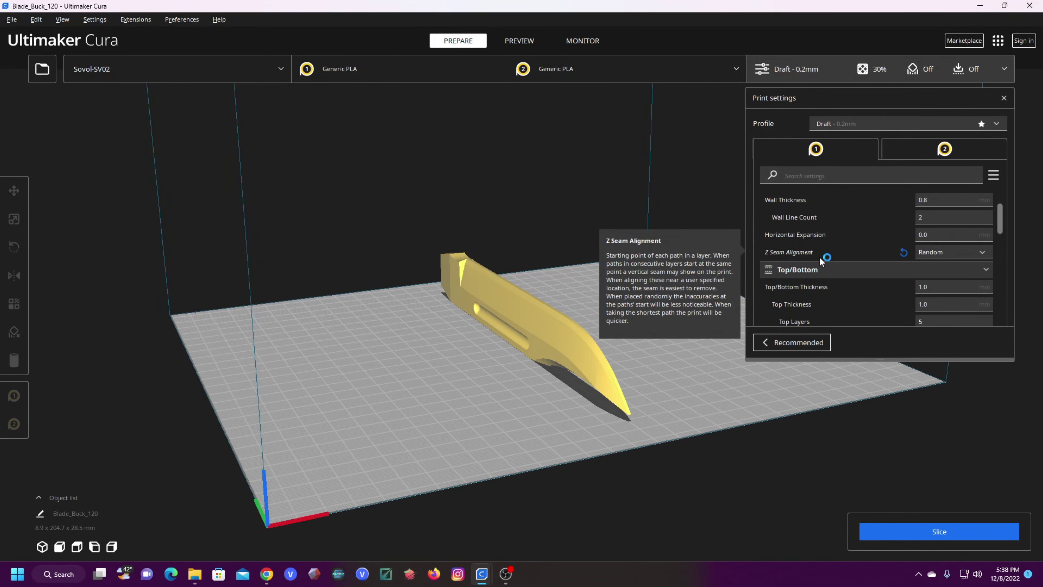
left_click(980, 254)
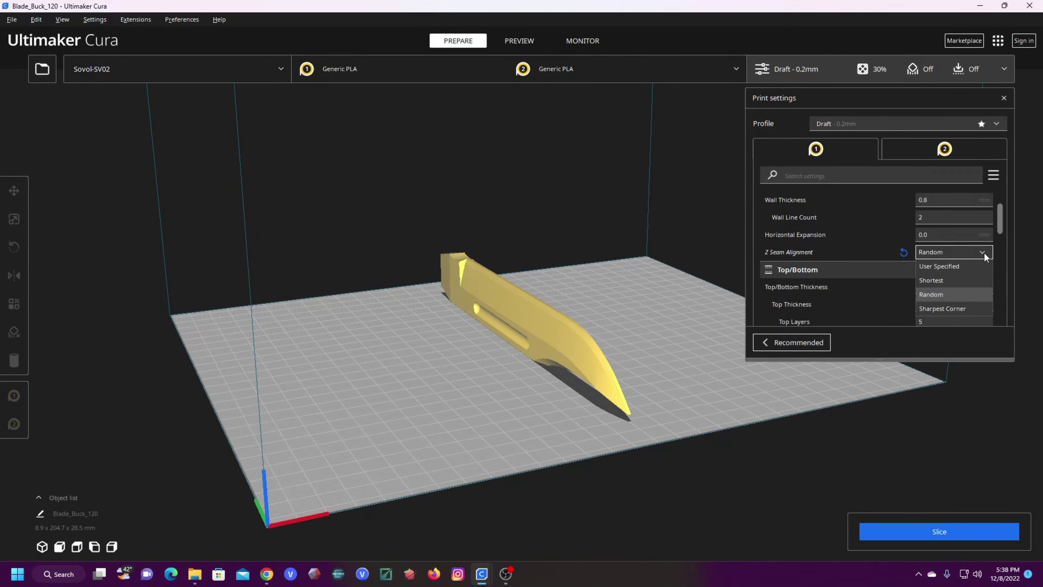
left_click(945, 268)
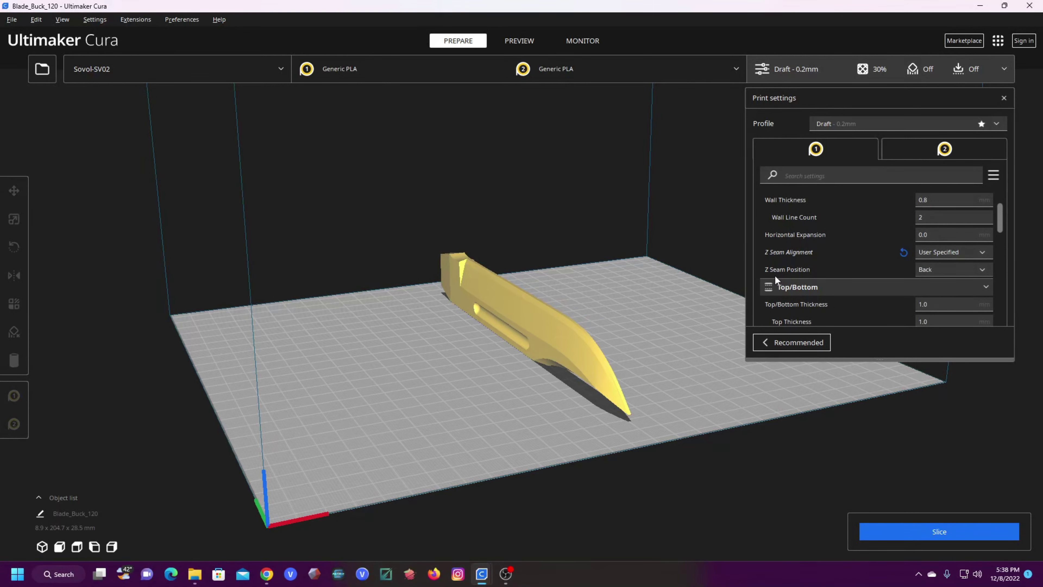
left_click(980, 271)
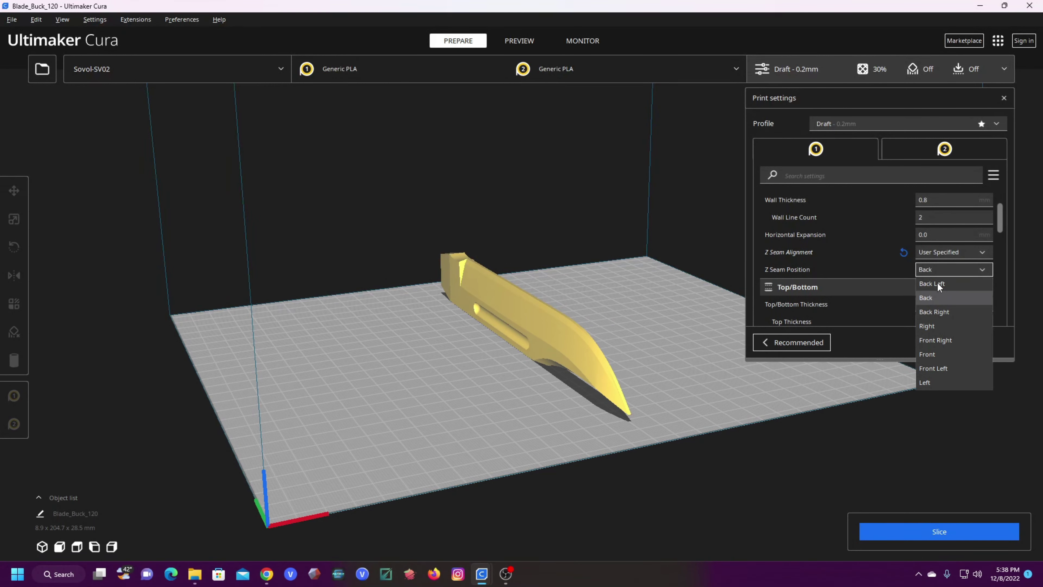
left_click(455, 355)
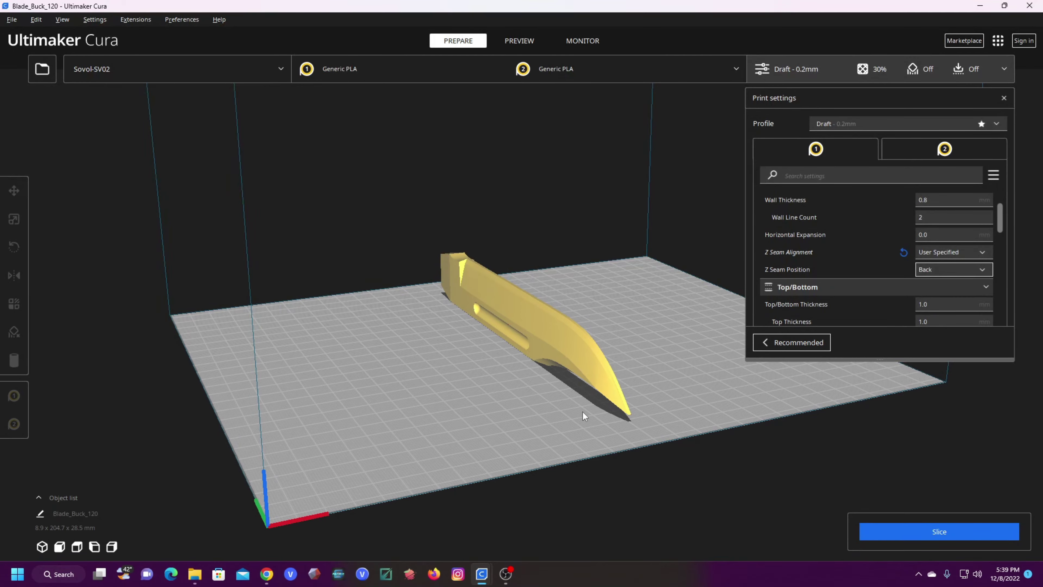
mouse_move(583, 412)
right_mouse_down()
mouse_move(443, 401)
mouse_move(733, 398)
mouse_move(396, 414)
mouse_move(675, 391)
mouse_move(495, 385)
mouse_move(502, 355)
mouse_move(488, 382)
mouse_move(808, 392)
mouse_move(780, 424)
mouse_move(786, 388)
mouse_move(540, 415)
mouse_move(615, 409)
mouse_move(598, 405)
right_mouse_up()
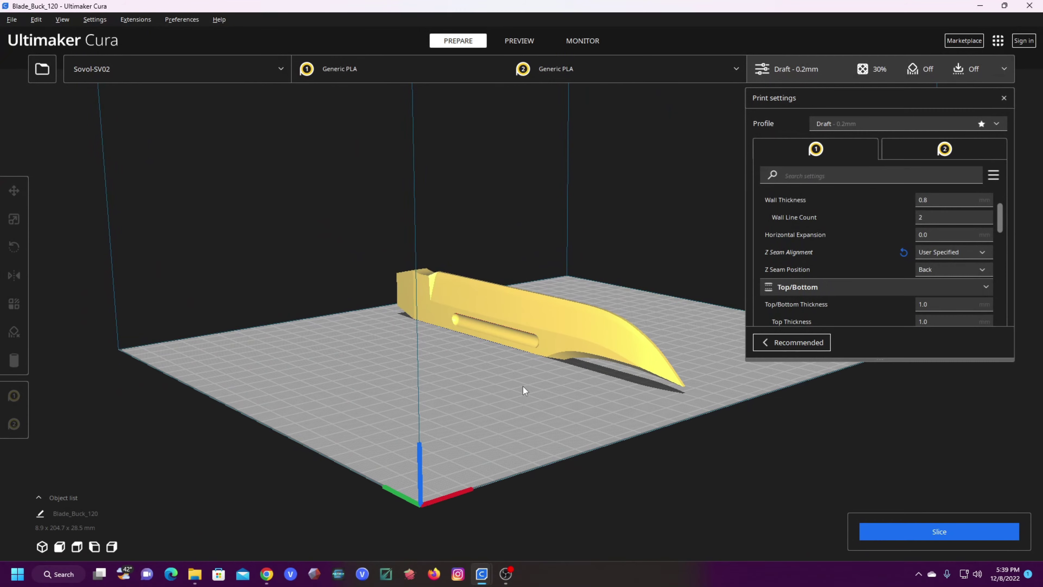
- Rotate the blade about Z to lie diagonally, measuring 147.3 x 147.3 x 28.5 mm
right_click_drag(523, 386, 352, 395)
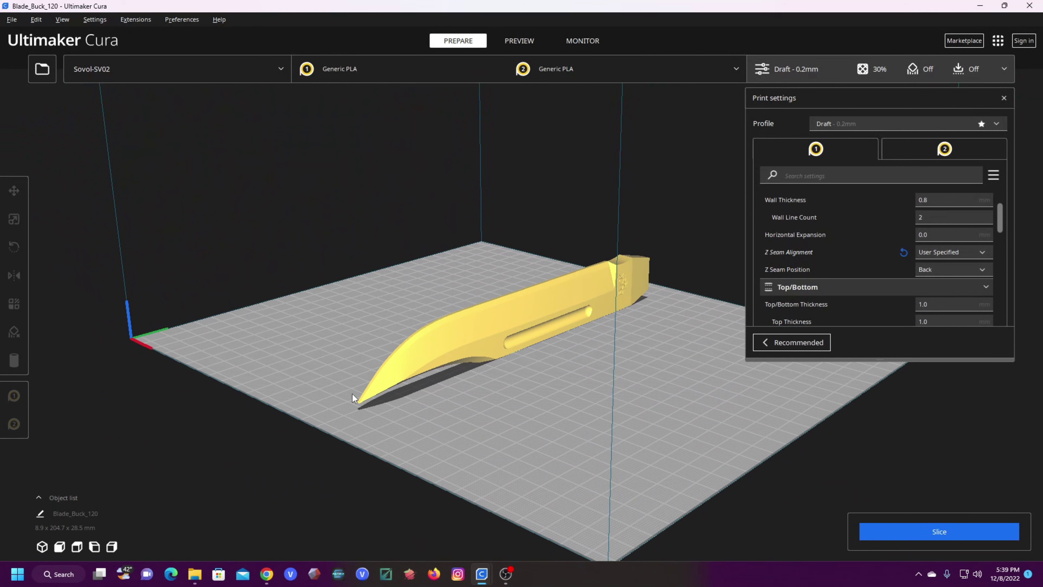
right_click_drag(535, 416, 550, 436)
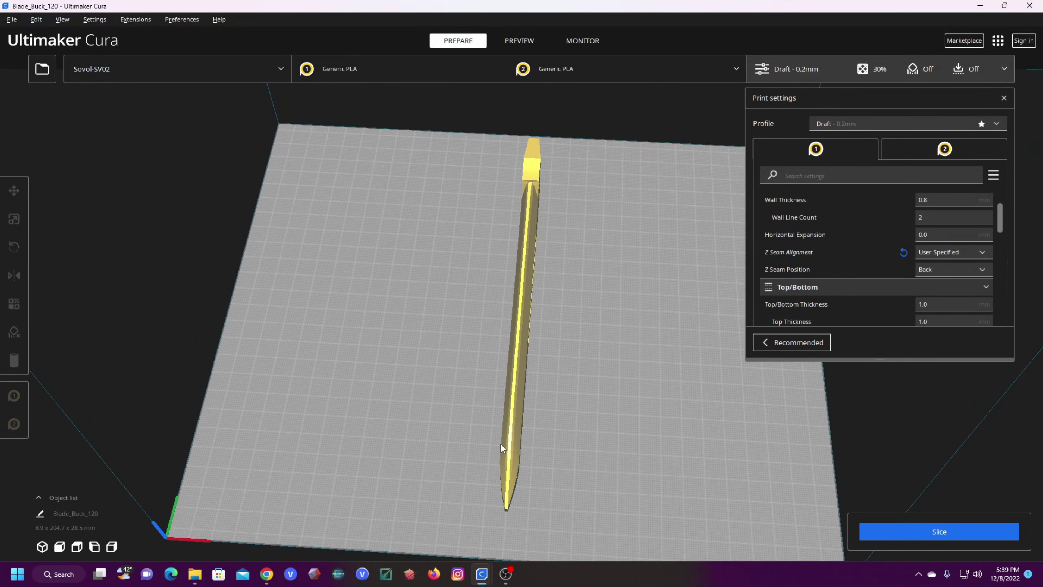
right_click_drag(570, 435, 588, 373)
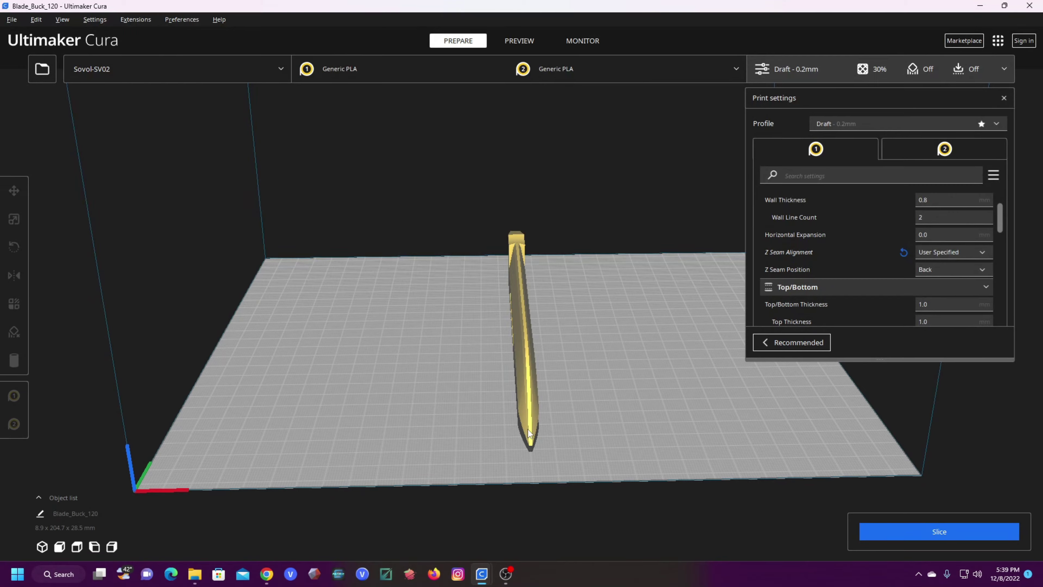
right_click_drag(525, 429, 697, 404)
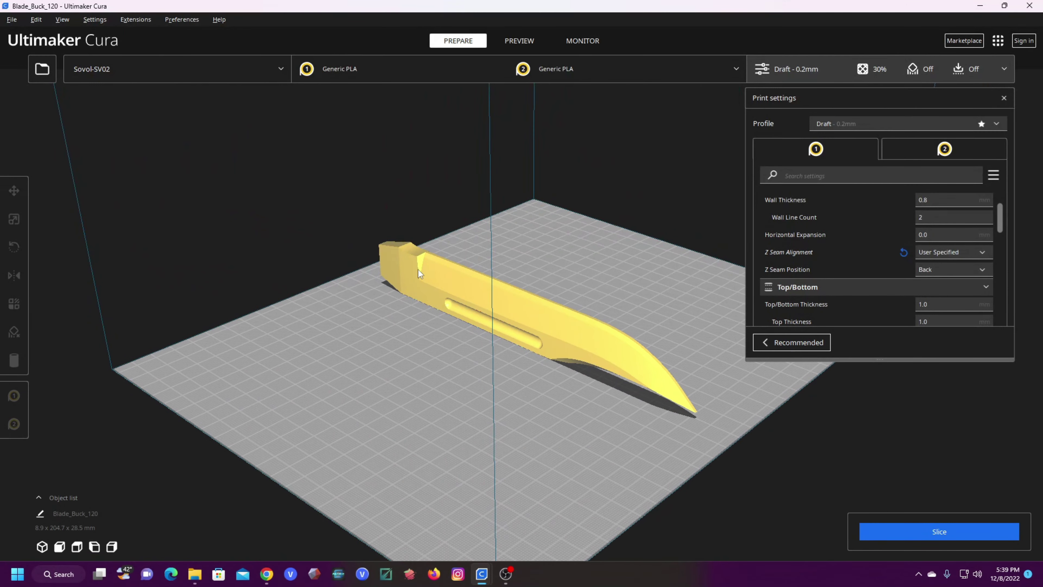
right_click_drag(536, 304, 533, 371)
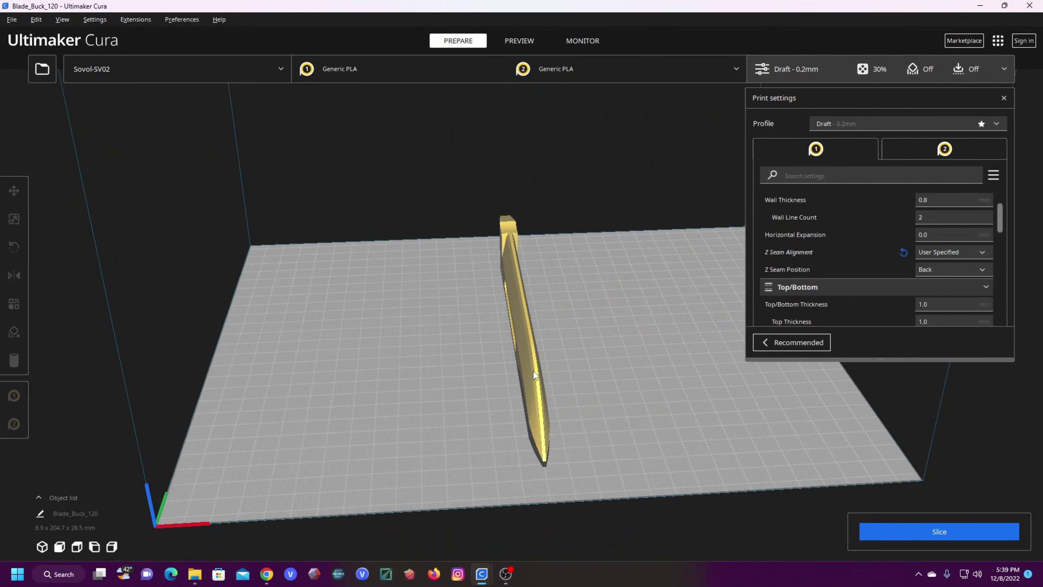
left_click(533, 371)
left_click_drag(545, 373, 687, 348)
left_click(454, 417)
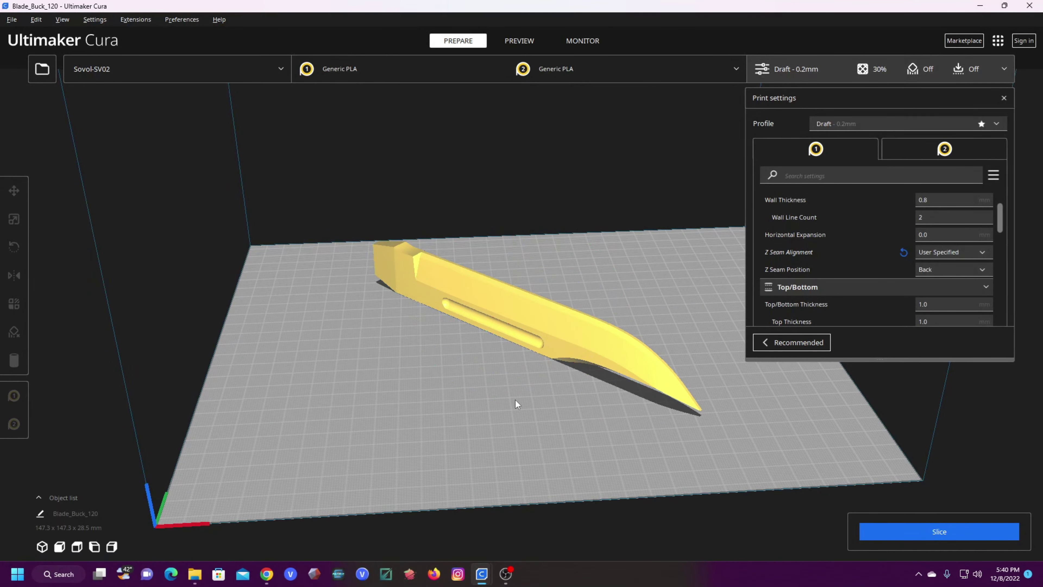
right_click_drag(515, 399, 501, 417)
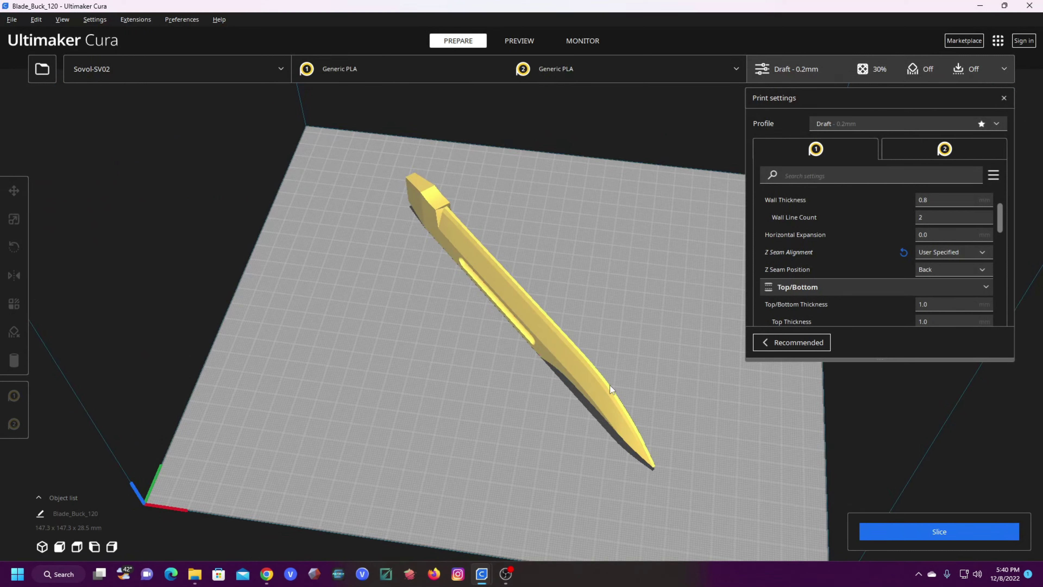
- Turn the blade about -30° to lie straight along the plate, 8.9 x 204.7 x 28.5 mm
left_click(441, 253)
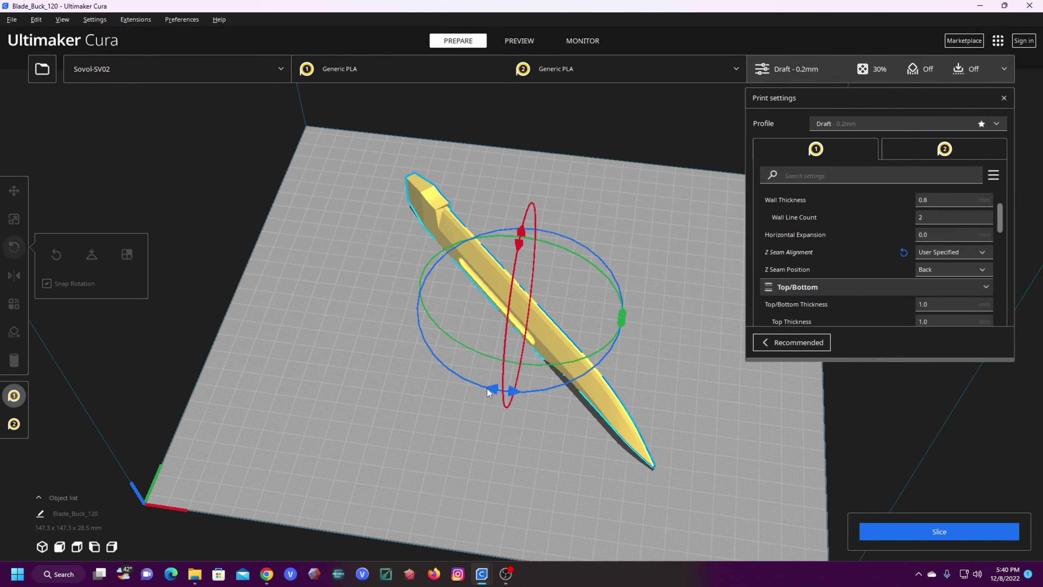
left_click_drag(488, 389, 362, 354)
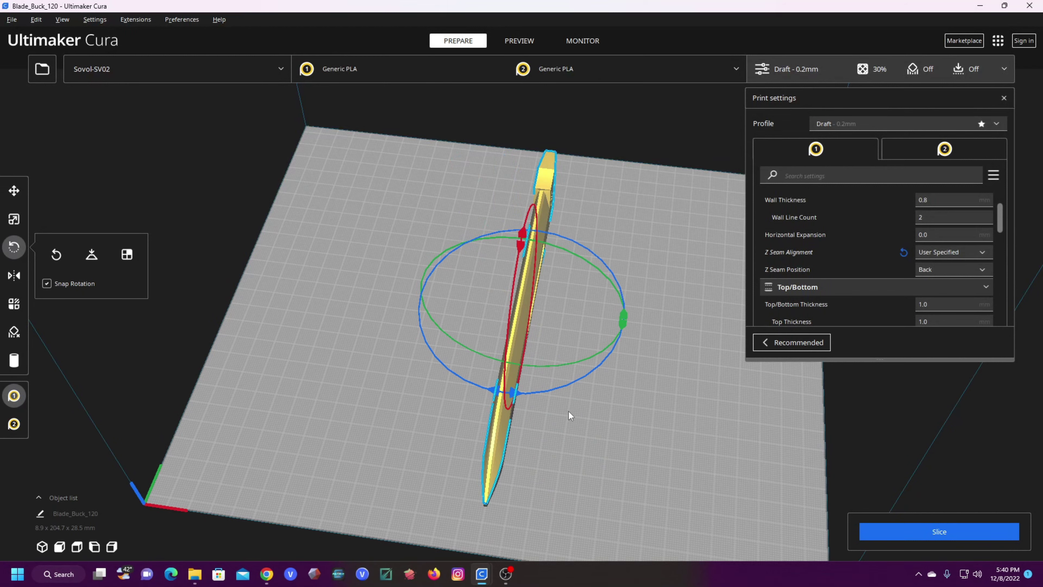
left_click(572, 426)
right_click_drag(572, 426, 607, 397)
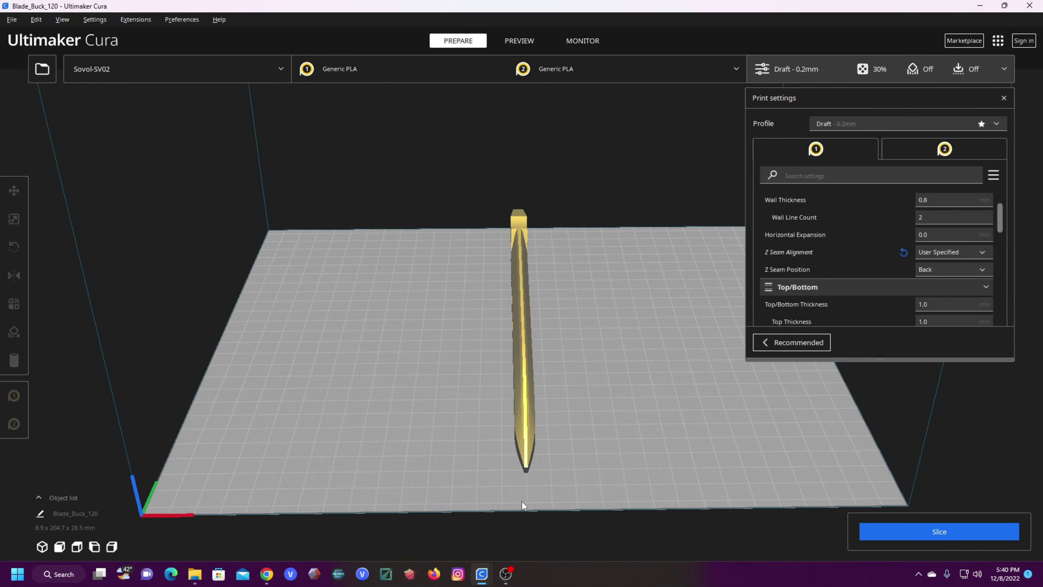
right_click_drag(563, 465, 502, 384)
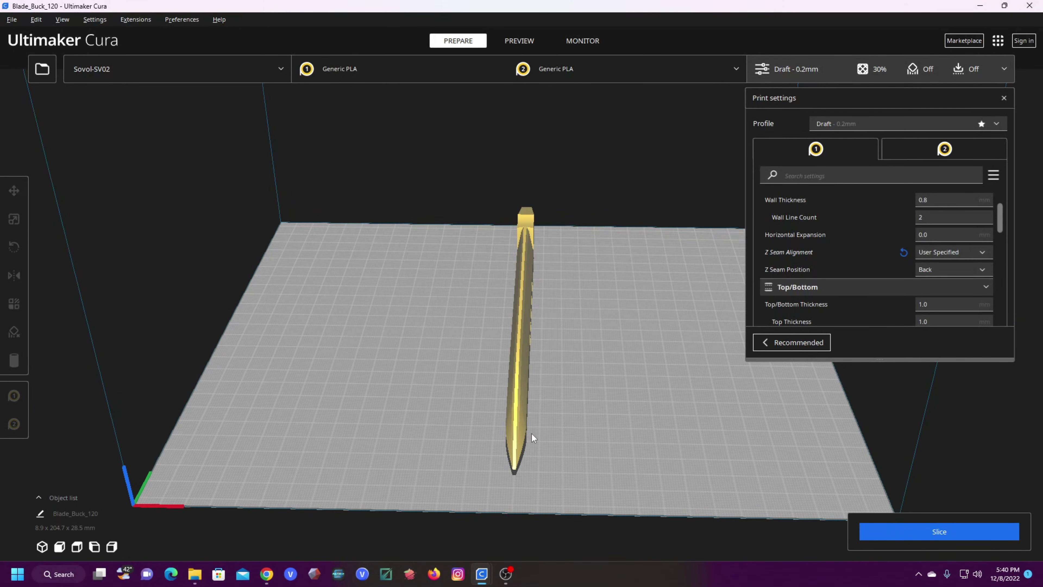
right_click_drag(532, 434, 667, 404)
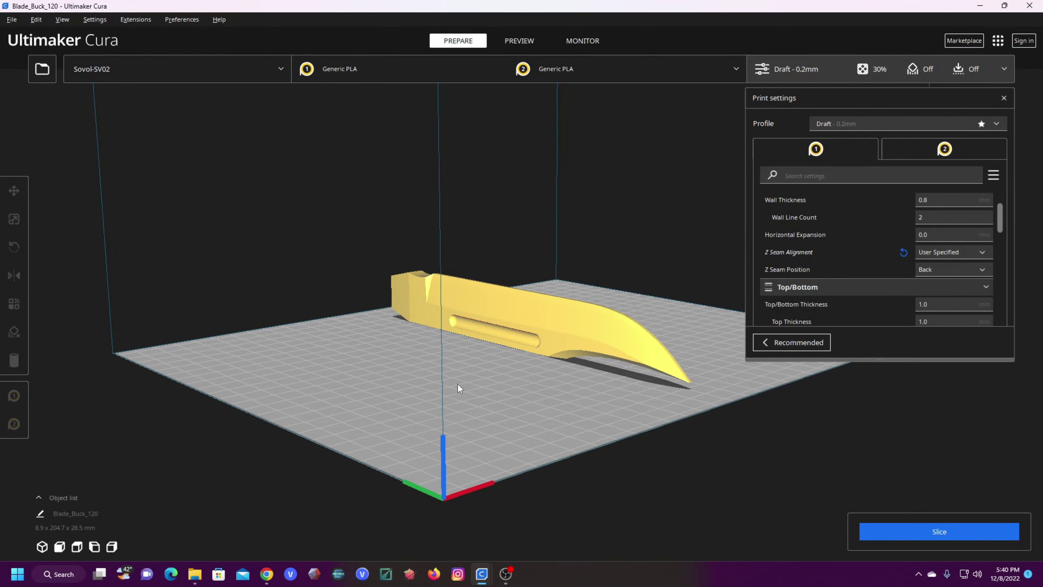
right_click_drag(458, 385, 601, 387)
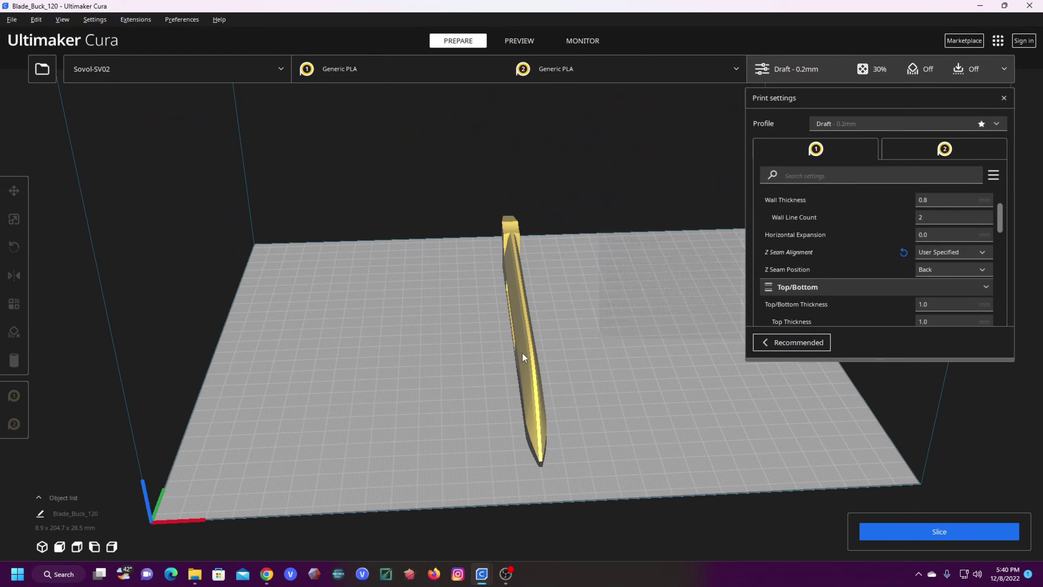
mouse_move(523, 353)
right_mouse_down()
mouse_move(337, 364)
mouse_move(597, 382)
mouse_move(499, 364)
mouse_move(512, 361)
right_mouse_up()
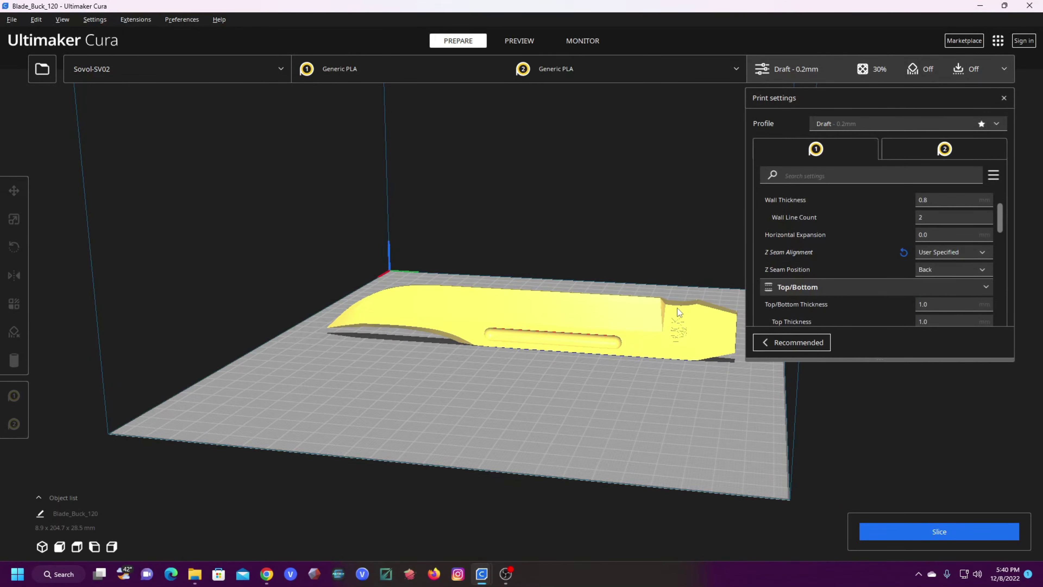
right_click_drag(407, 345, 563, 316)
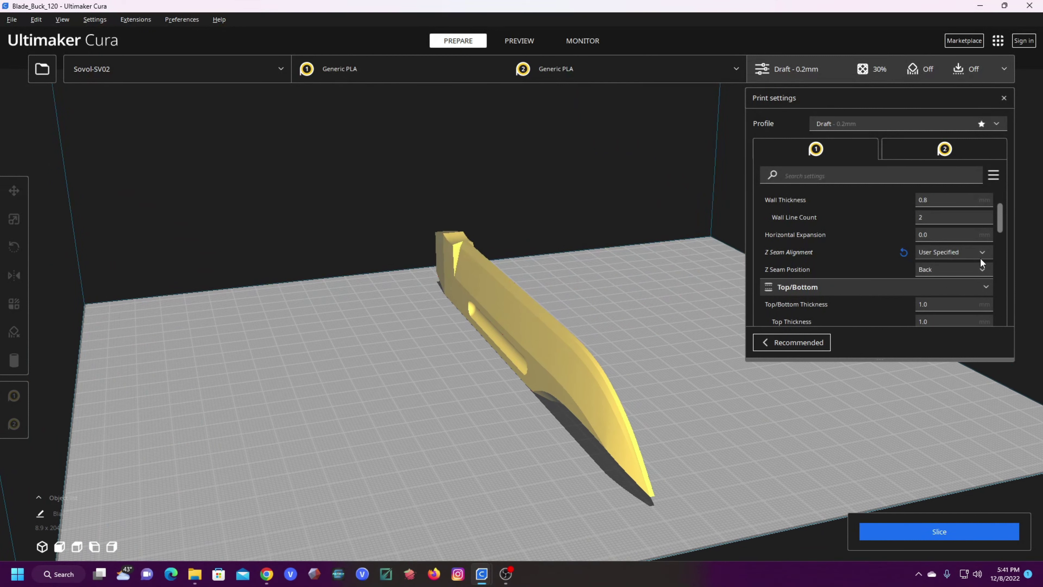
- Keep Z Seam Alignment at User Specified and set Z Seam Position to Front
left_click(948, 255)
left_click(937, 253)
left_click(927, 269)
left_click(927, 355)
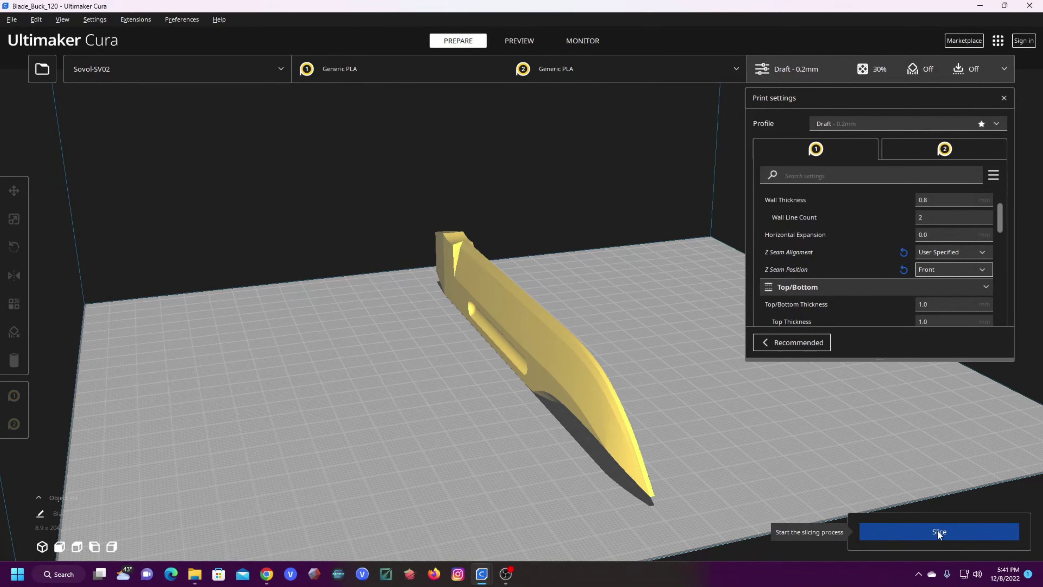
- Slice the knife, giving an estimate of 4 hours 4 minutes and 21 g / 7.18 m of filament
right_click_drag(739, 472, 646, 457)
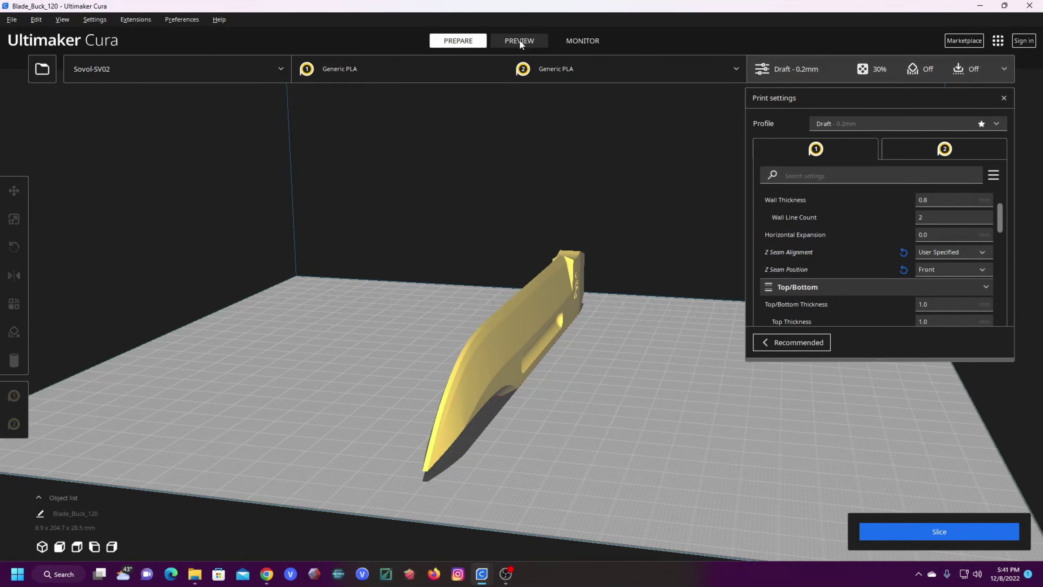
left_click(909, 529)
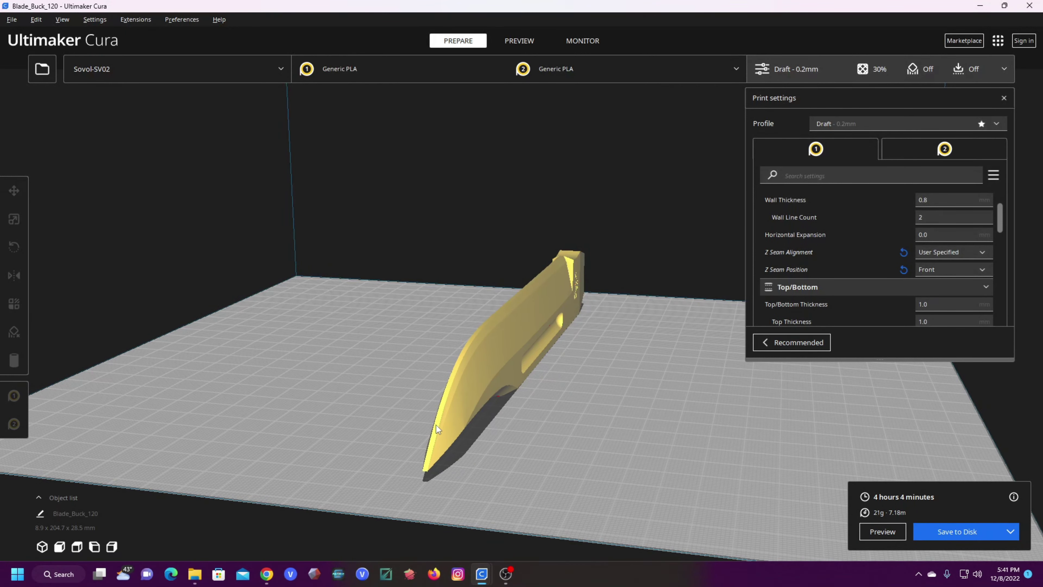
right_click_drag(436, 425, 409, 411)
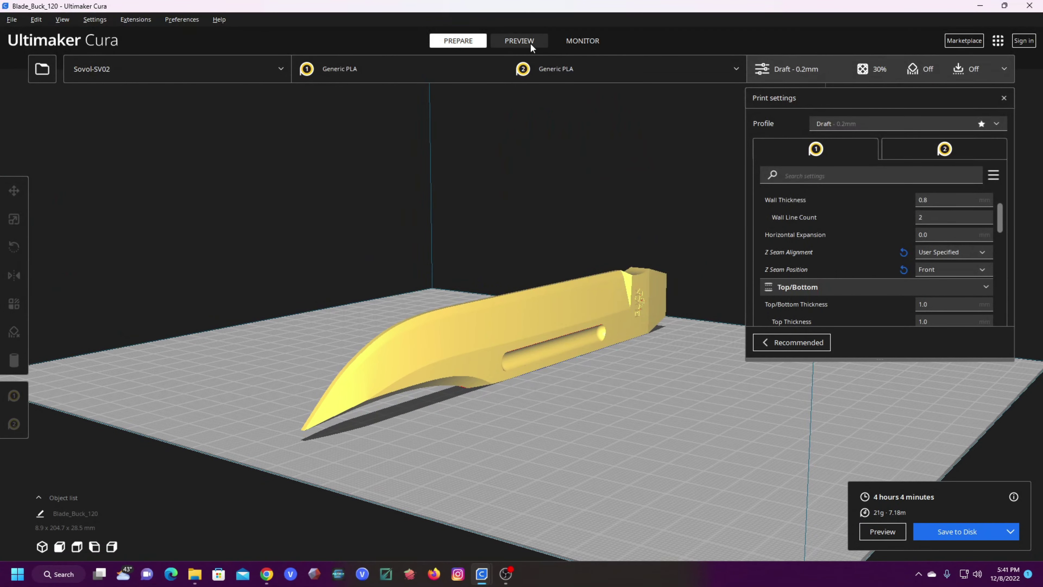
- Open the layer preview of the sliced knife, comparing it against the solid model view
left_click(883, 536)
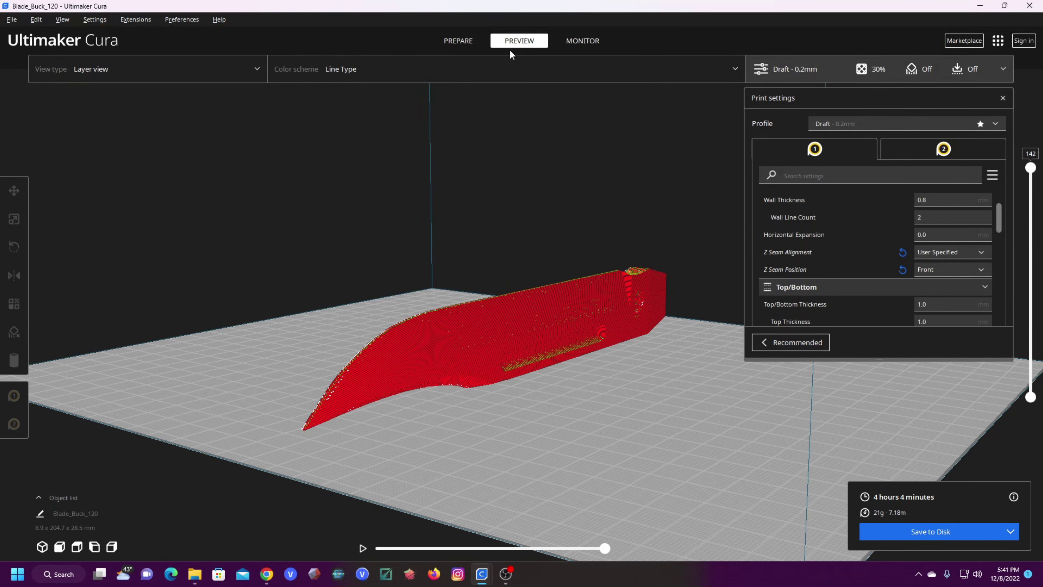
left_click(454, 42)
left_click(494, 39)
right_click_drag(347, 346, 429, 131)
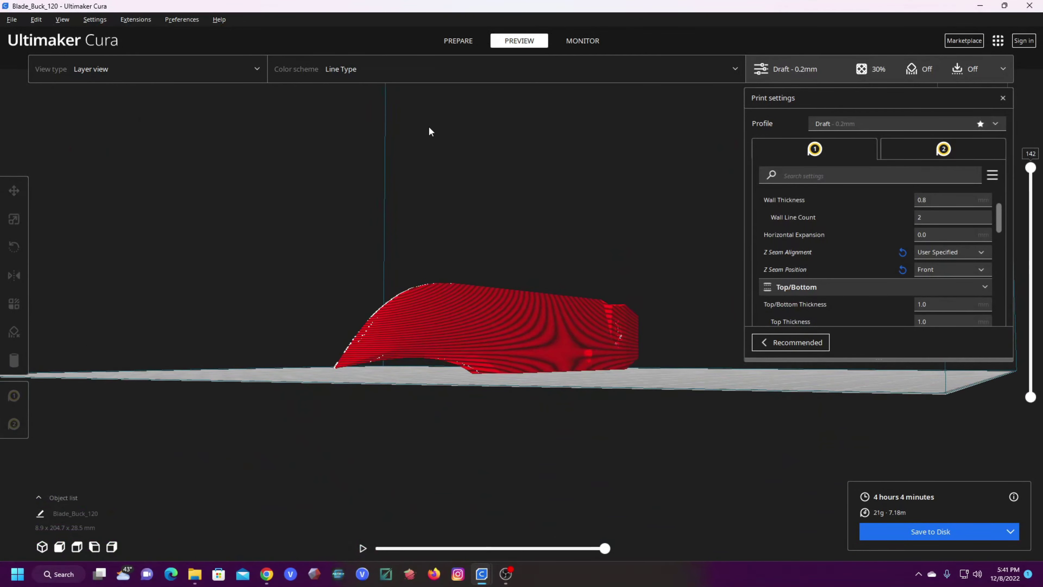
left_click(452, 42)
left_click(511, 40)
- Orbit and zoom around the layer preview to inspect the seam along the blade's curved edge
right_click_drag(468, 307, 616, 353)
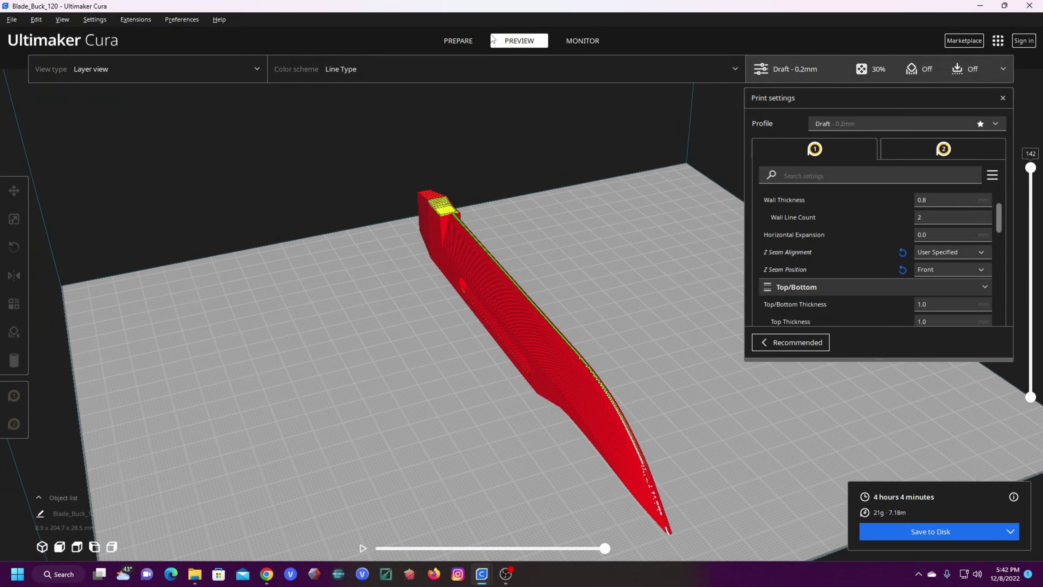
right_click_drag(633, 307, 426, 363)
right_click_drag(283, 377, 429, 256)
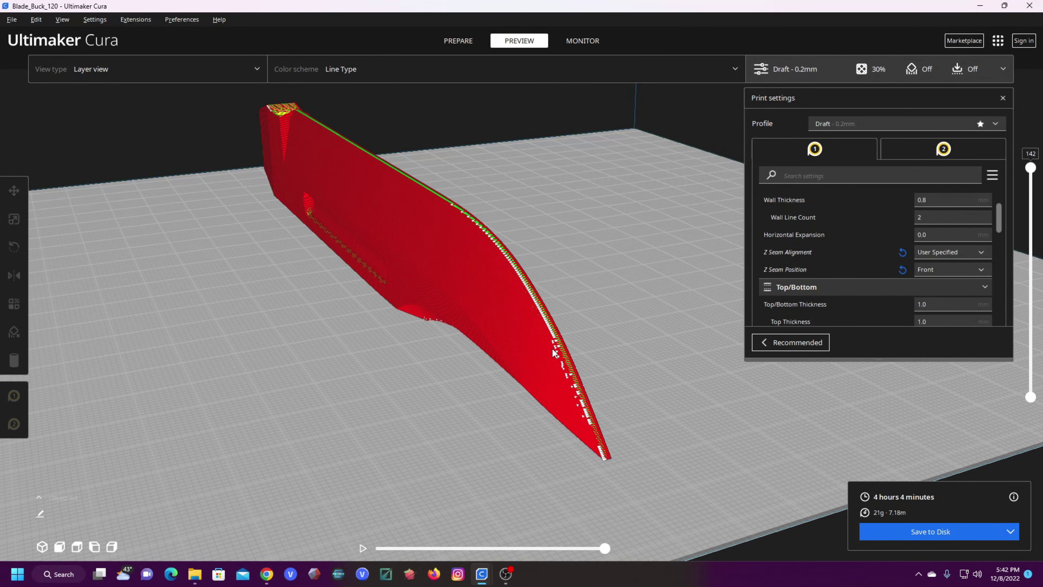
scroll(498, 267, "up", 5)
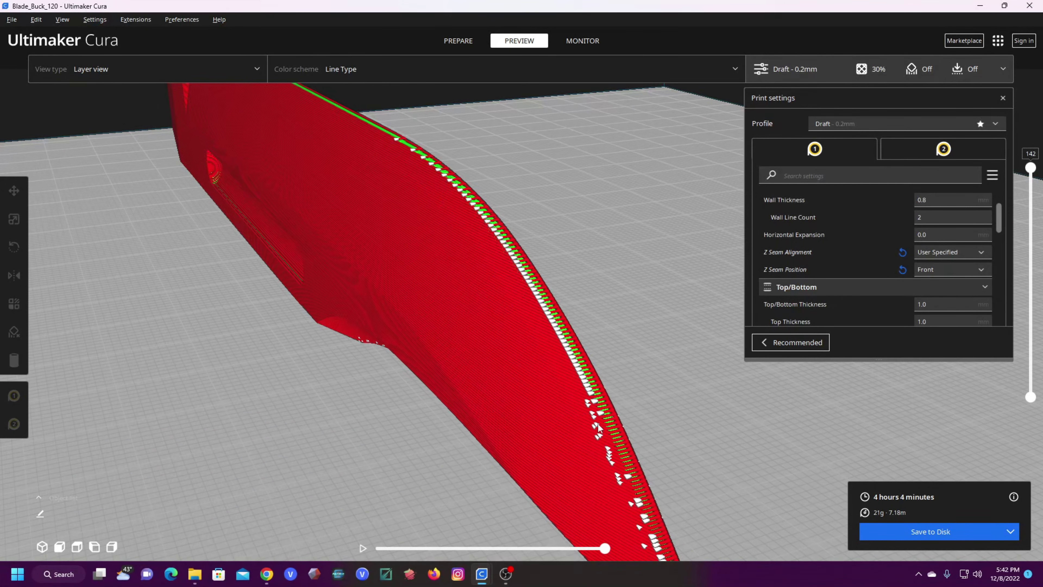
scroll(614, 446, "down", 5)
right_click_drag(586, 433, 440, 420)
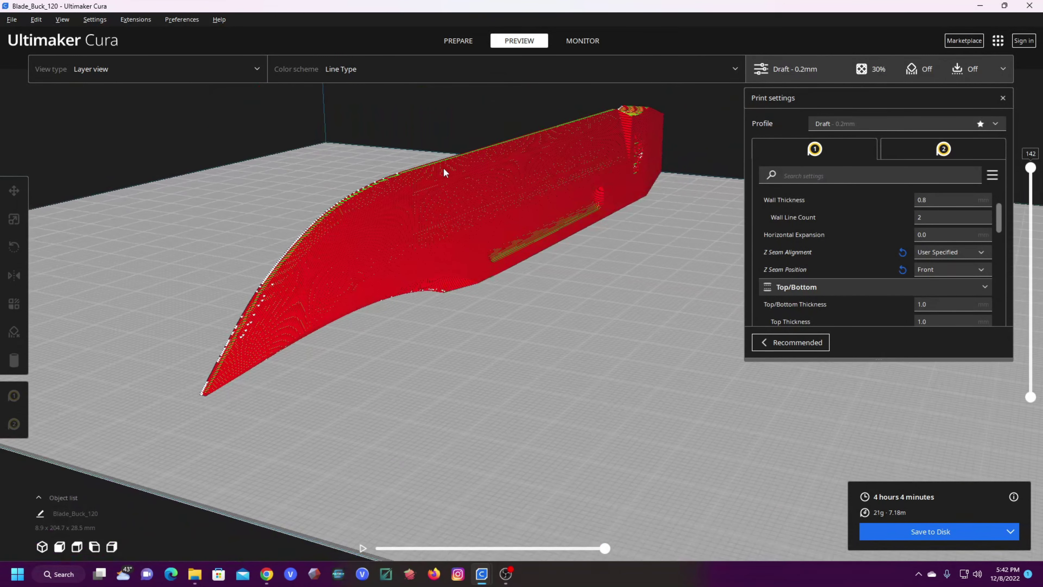
right_click_drag(258, 355, 422, 287)
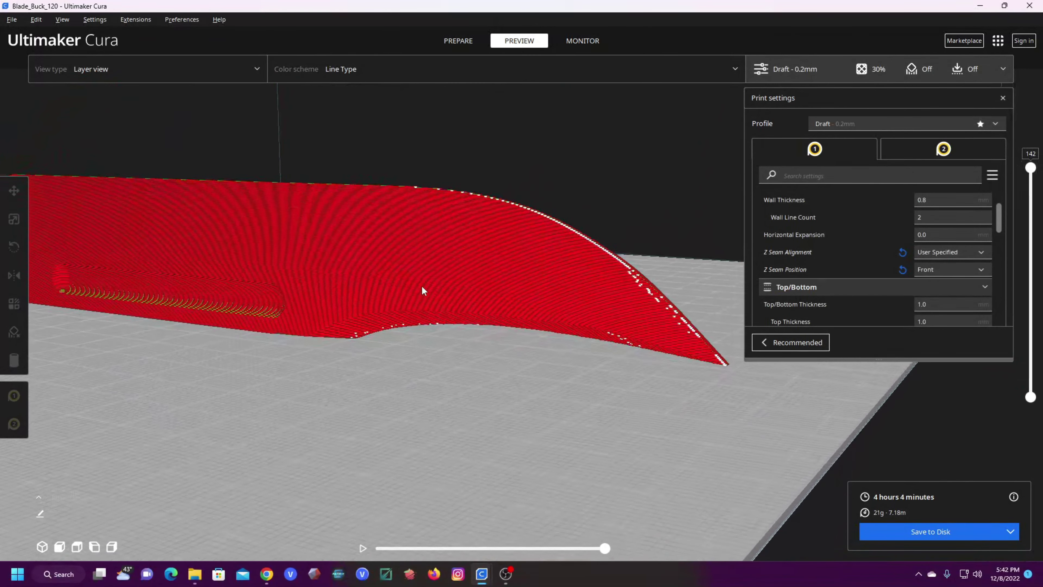
right_click_drag(659, 331, 338, 420)
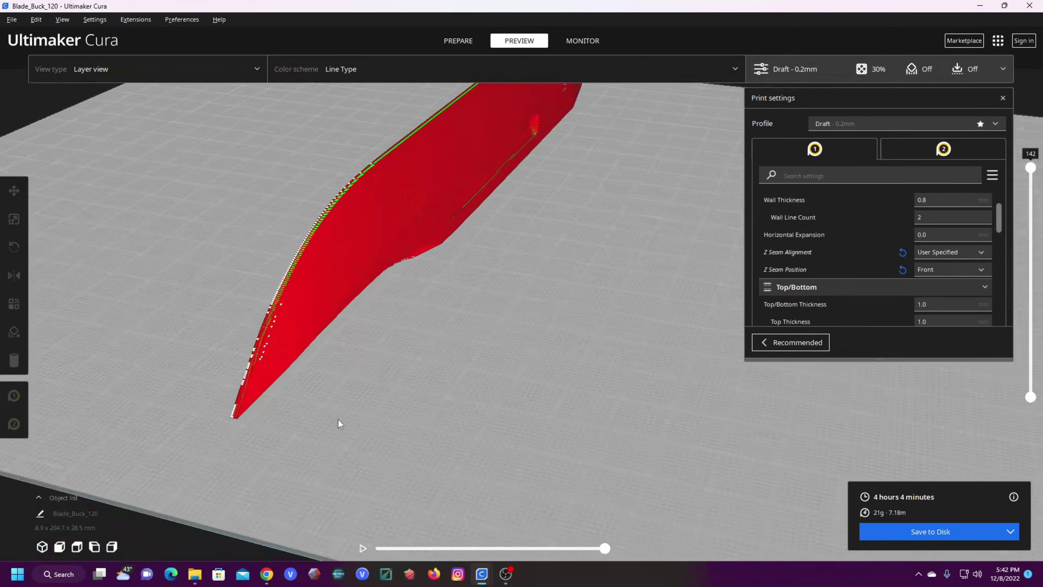
right_click_drag(326, 312, 415, 381)
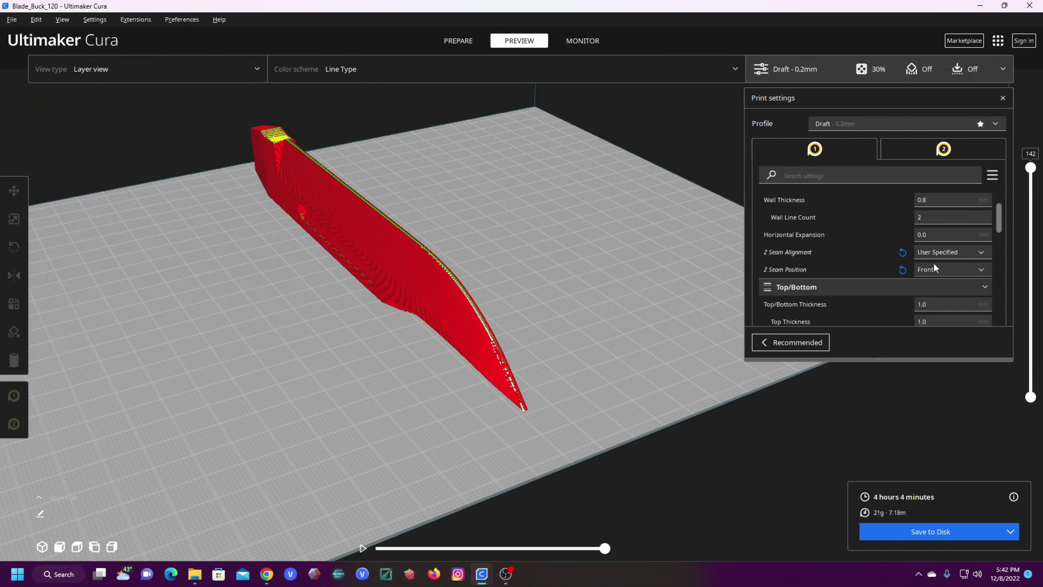
- Set Z Seam Position back to Back and reslice the knife (4 hours 5 minutes)
left_click(926, 268)
left_click(925, 297)
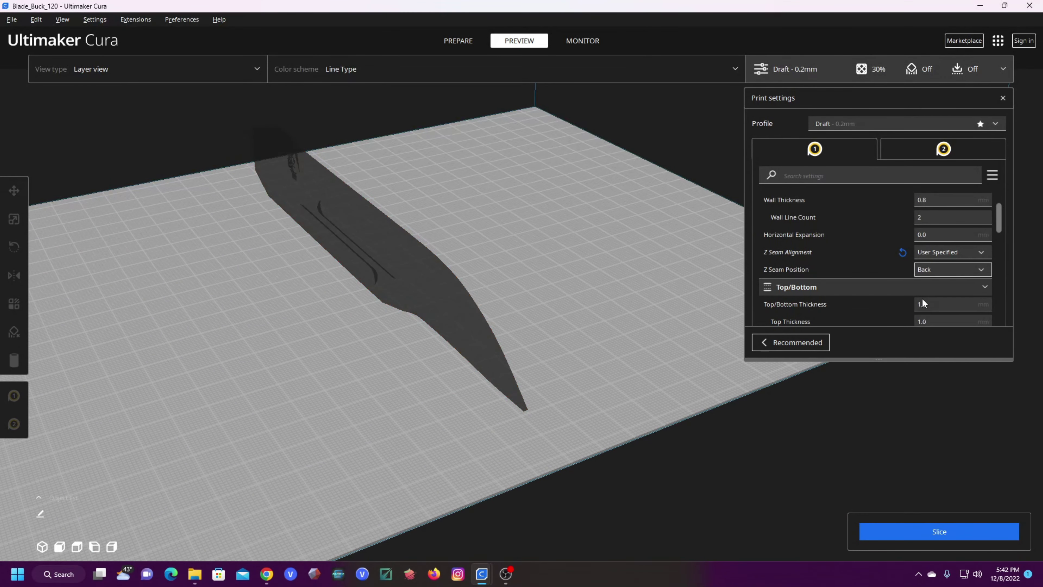
left_click(920, 534)
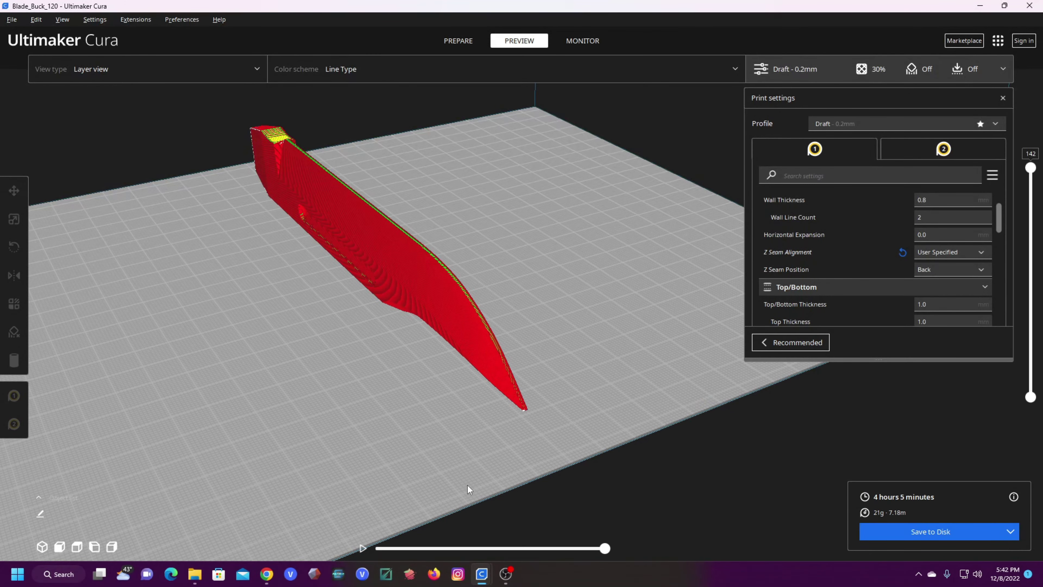
- Orbit and zoom the preview to inspect the seam on the handle's end
right_click_drag(468, 485, 367, 271)
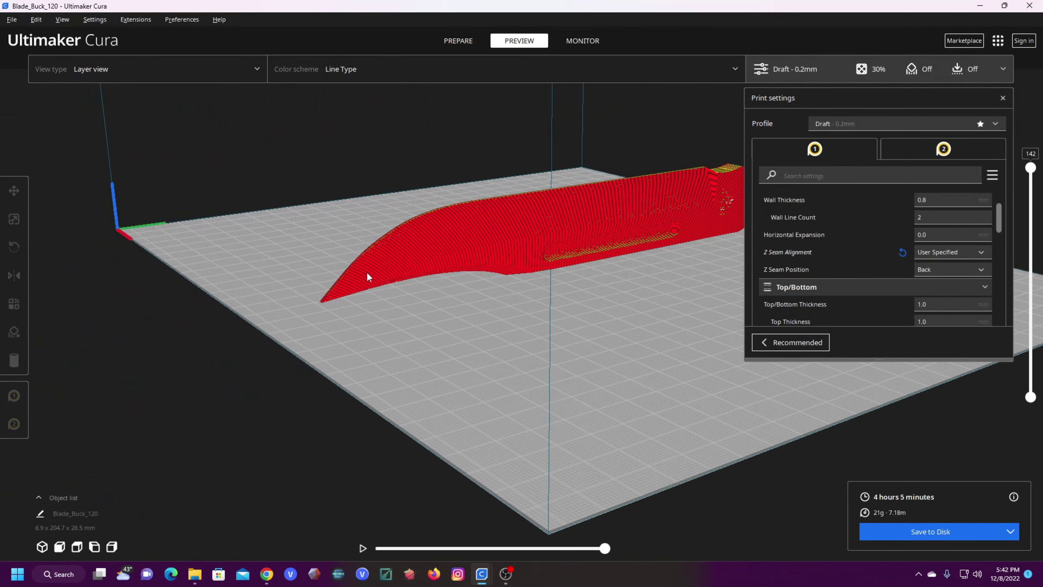
scroll(395, 251, "up", 6)
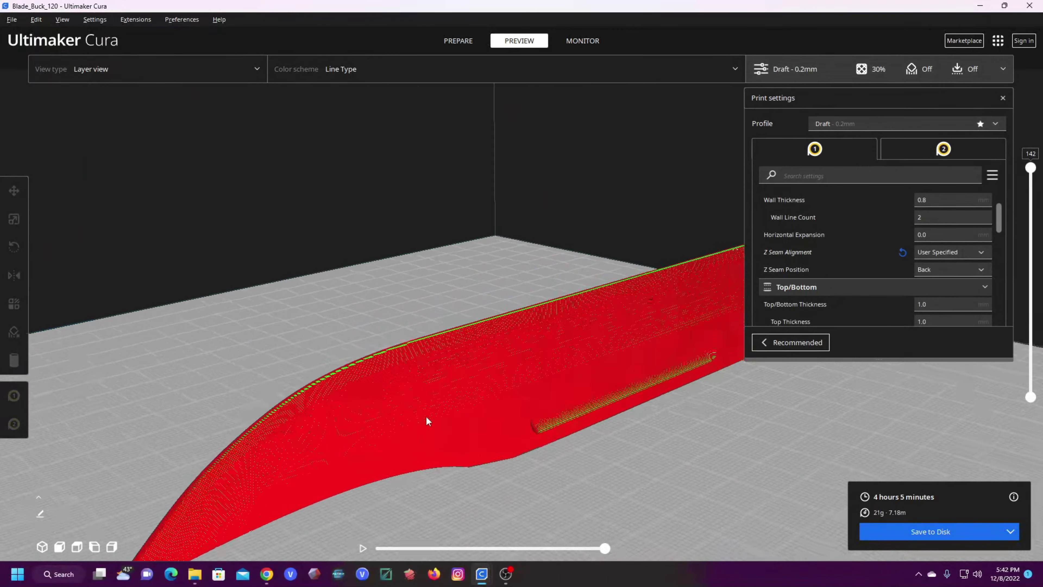
right_click_drag(426, 416, 576, 456)
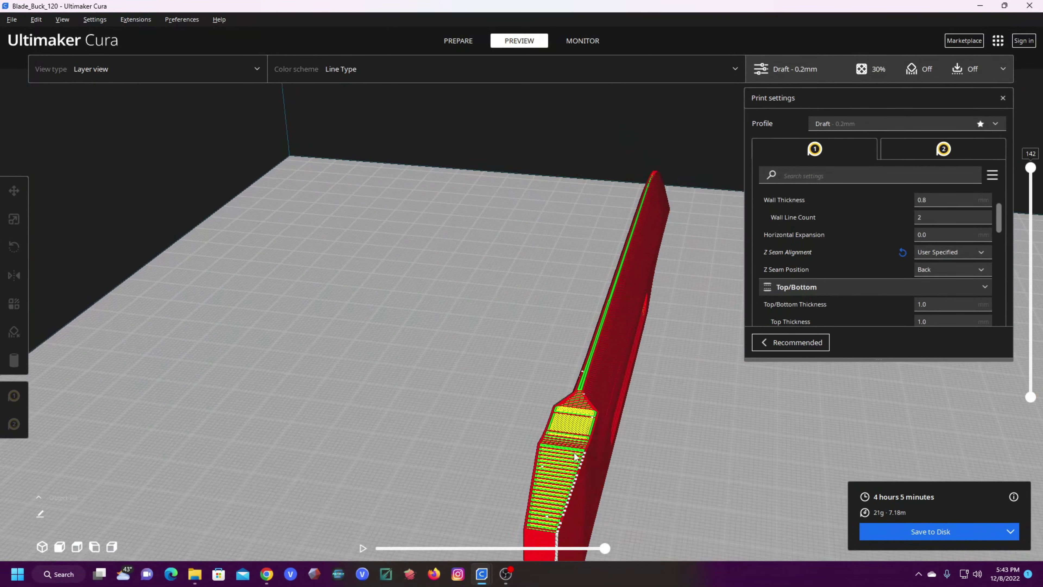
middle_click_drag(554, 525, 466, 271)
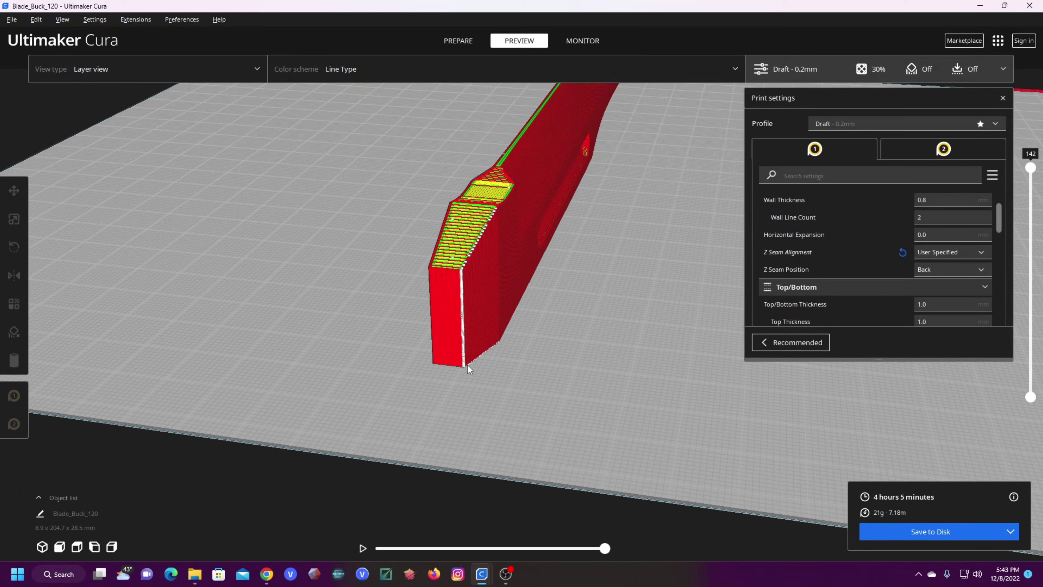
right_click_drag(468, 366, 398, 354)
scroll(435, 263, "down", 3)
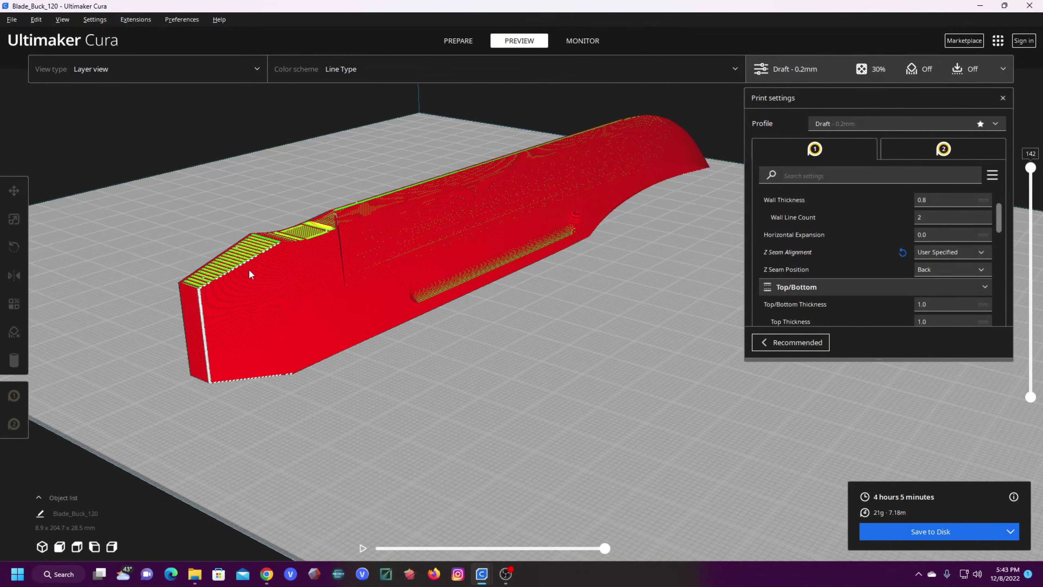
right_click_drag(190, 292, 381, 333)
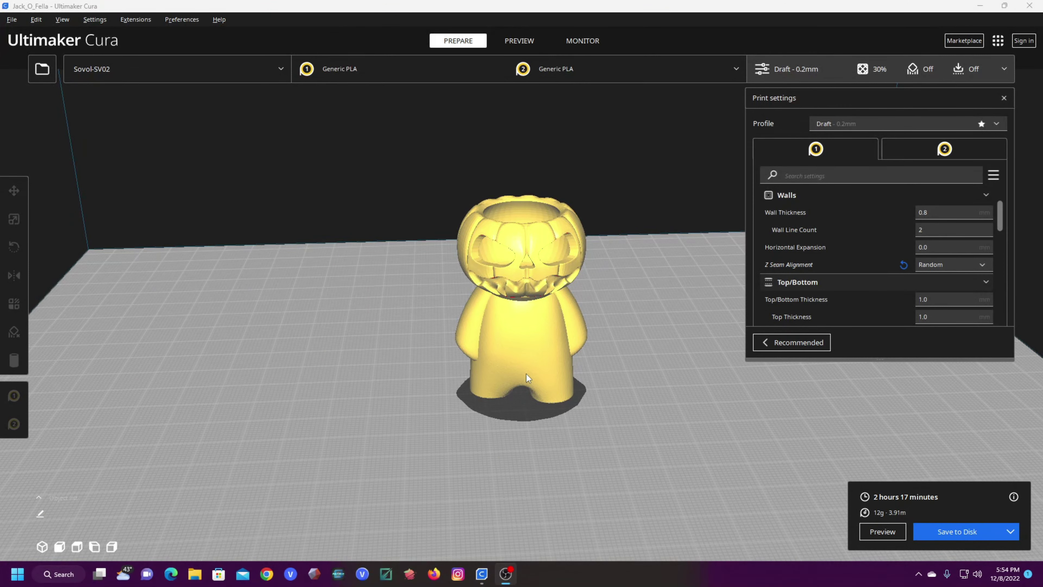
- Rotate the Jack_O_Fella figure 90° about its vertical axis and tip it onto its side
left_click(514, 350)
left_click(14, 247)
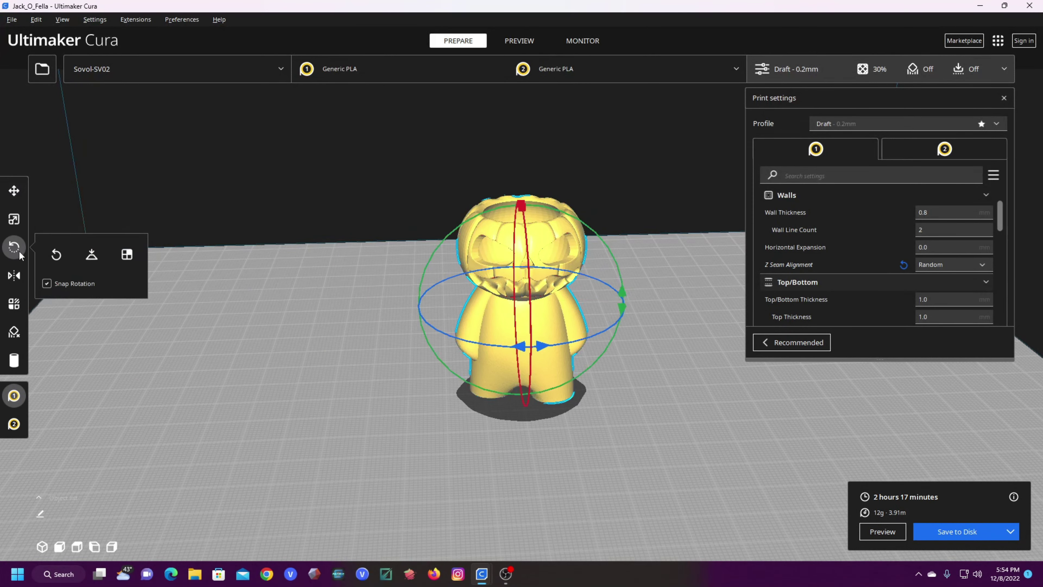
left_click_drag(523, 347, 525, 274)
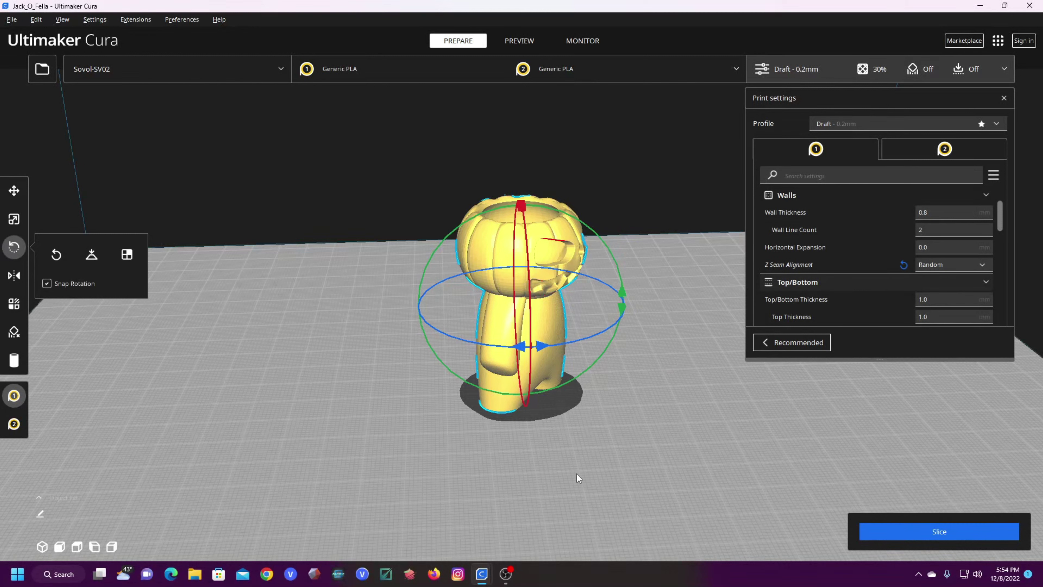
left_click_drag(622, 299, 288, 378)
right_click_drag(461, 412, 457, 446)
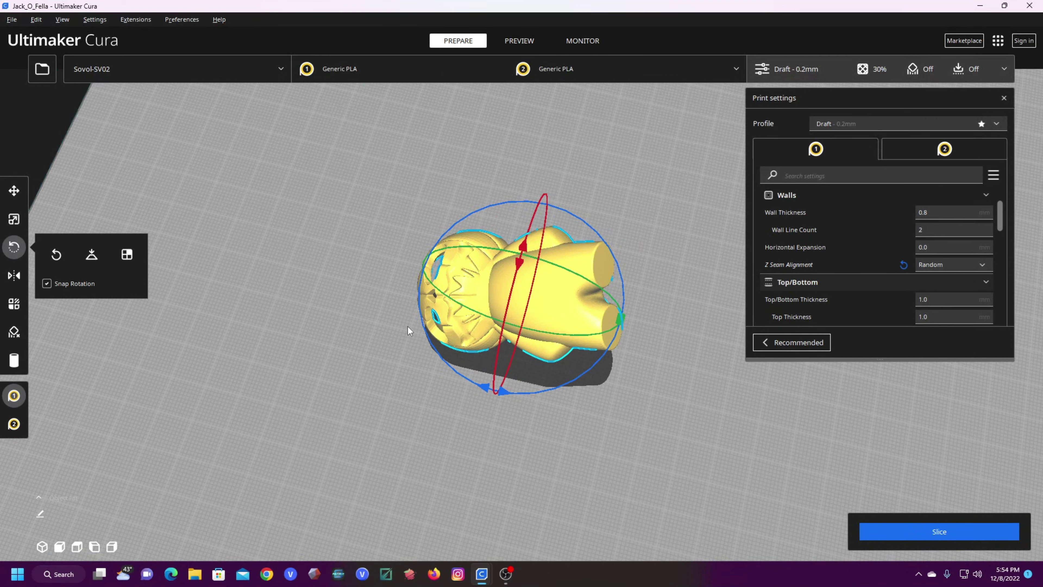
- Lay the figure flat by face so it stands upright at 34.6 x 32.6 x 50.9 mm
left_click(127, 254)
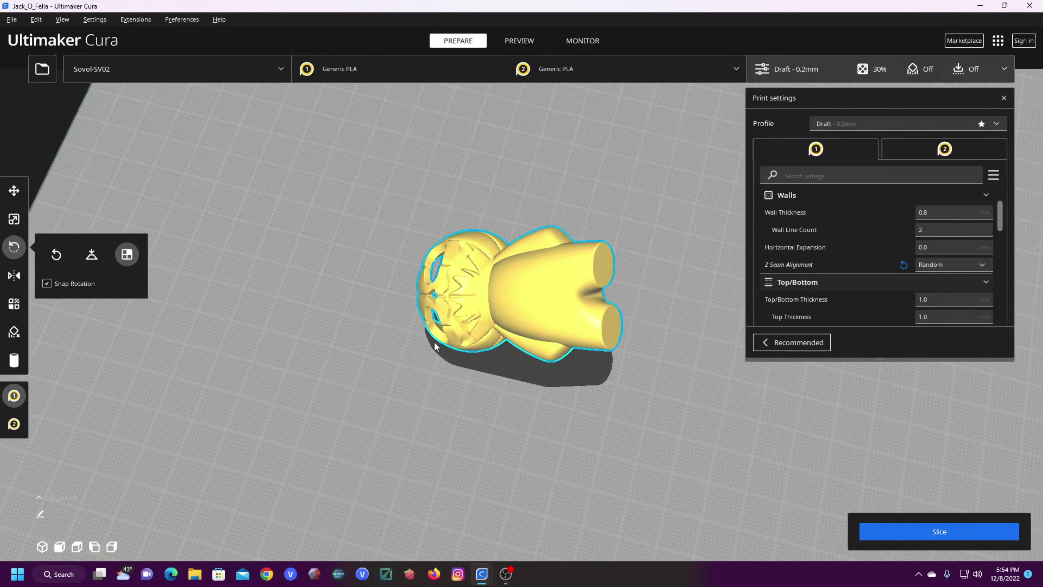
right_click_drag(131, 249, 288, 358)
right_click_drag(530, 386, 525, 302)
left_click(525, 302)
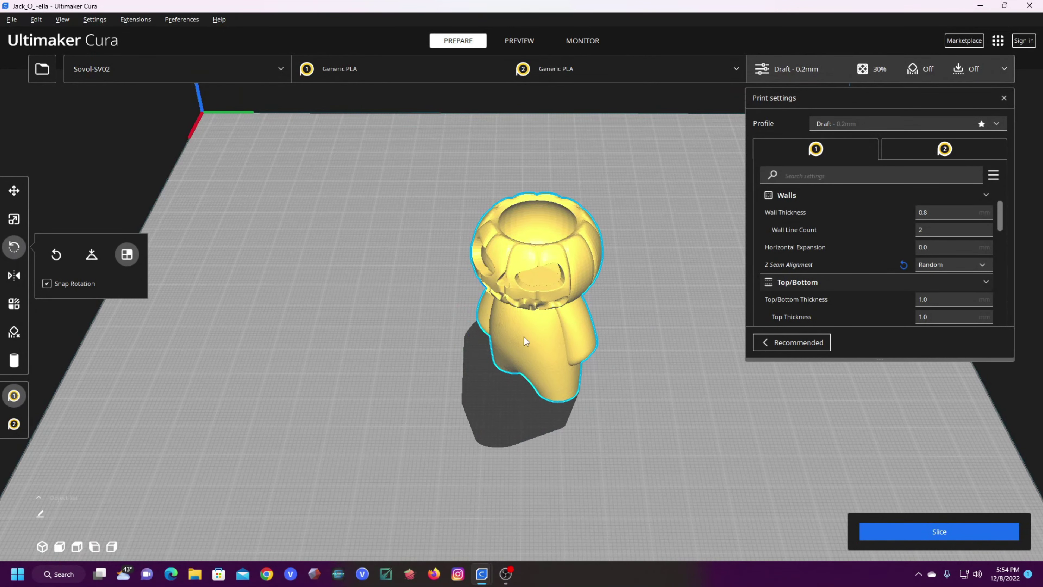
left_click(520, 332)
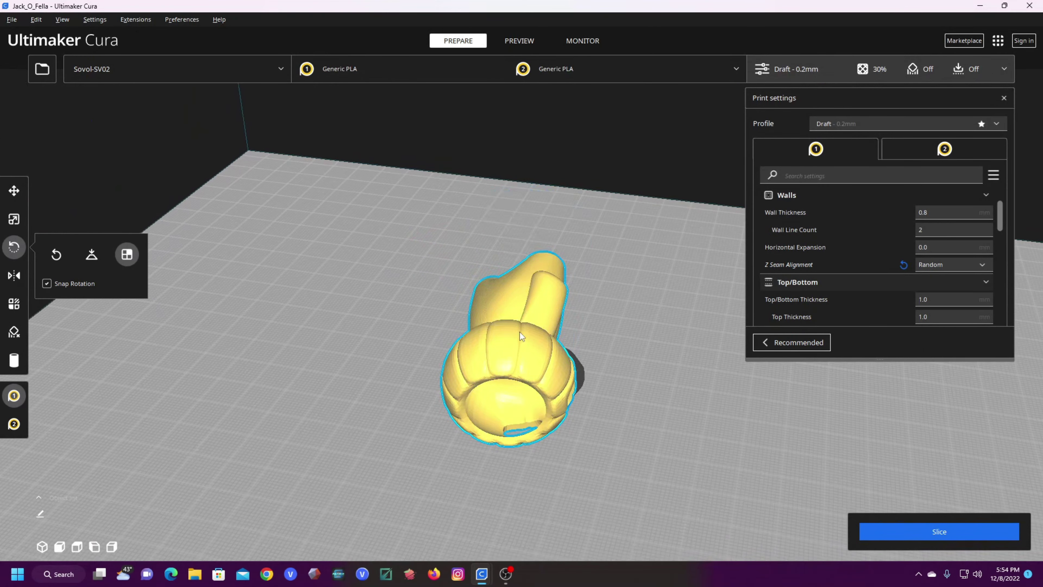
right_click_drag(324, 337, 550, 363)
left_click(537, 332)
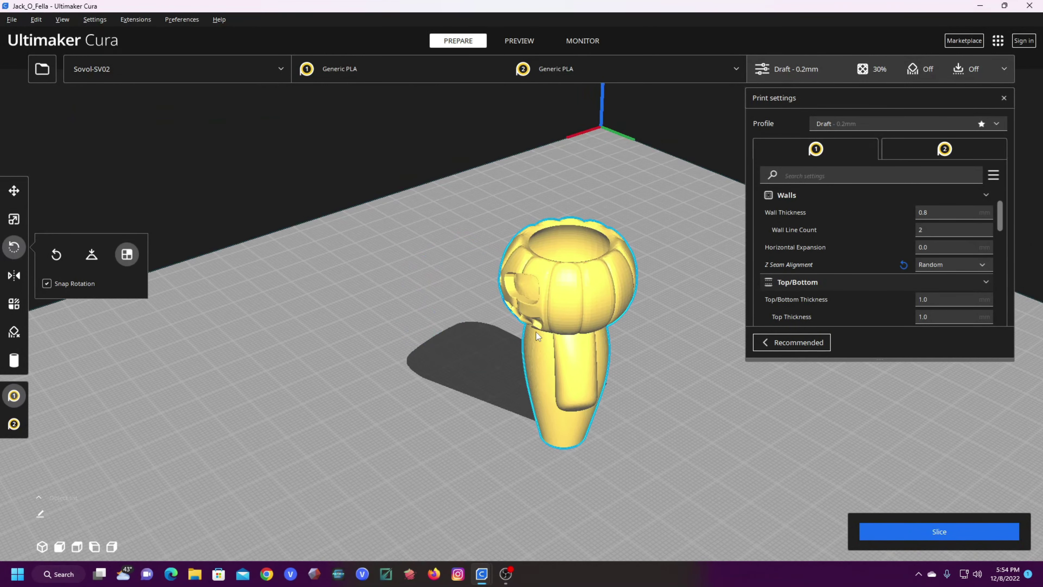
right_click_drag(155, 284, 482, 375)
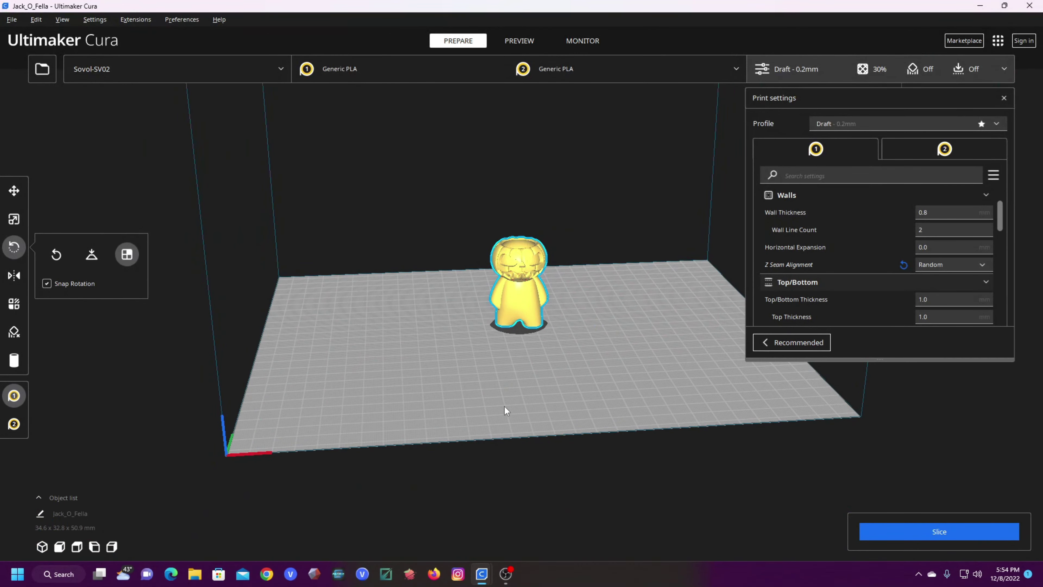
scroll(505, 406, "up", 10)
right_click_drag(504, 345, 495, 405)
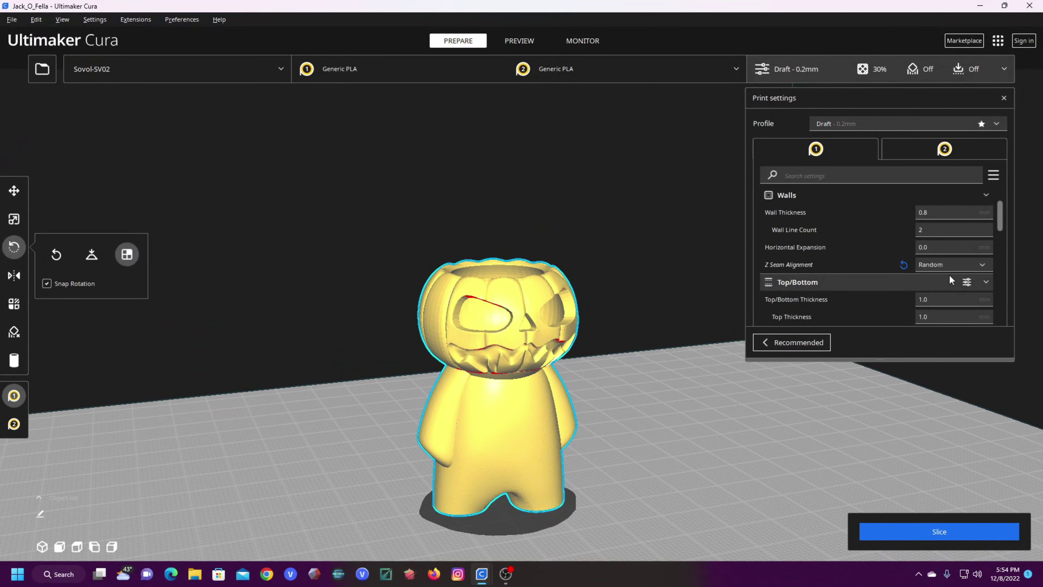
- Slice Jack_O_Fella (2 hours 17 minutes, 12 g) and inspect its 254-layer preview's random seams
mouse_move(835, 268)
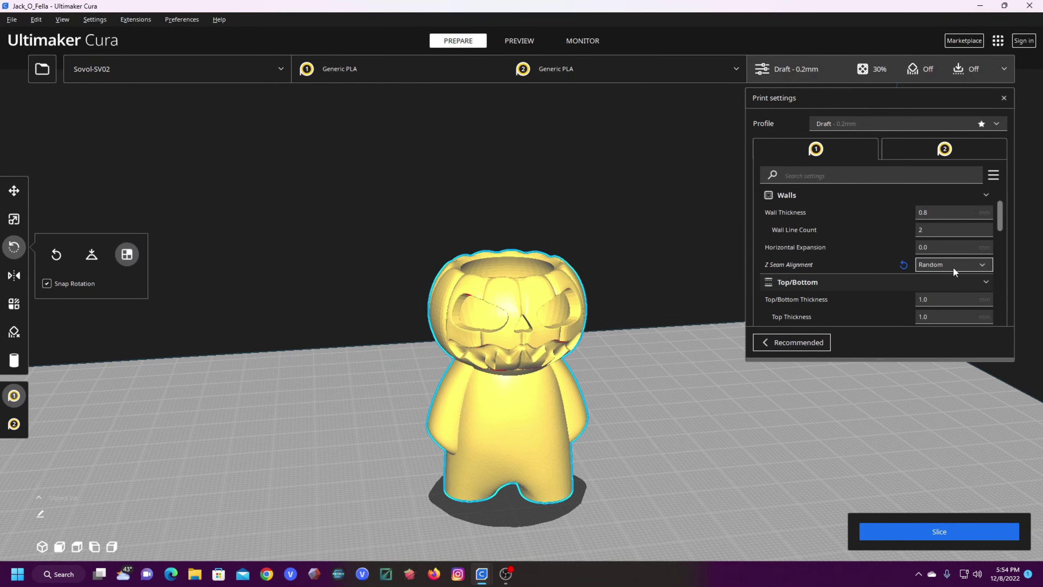
left_click(942, 538)
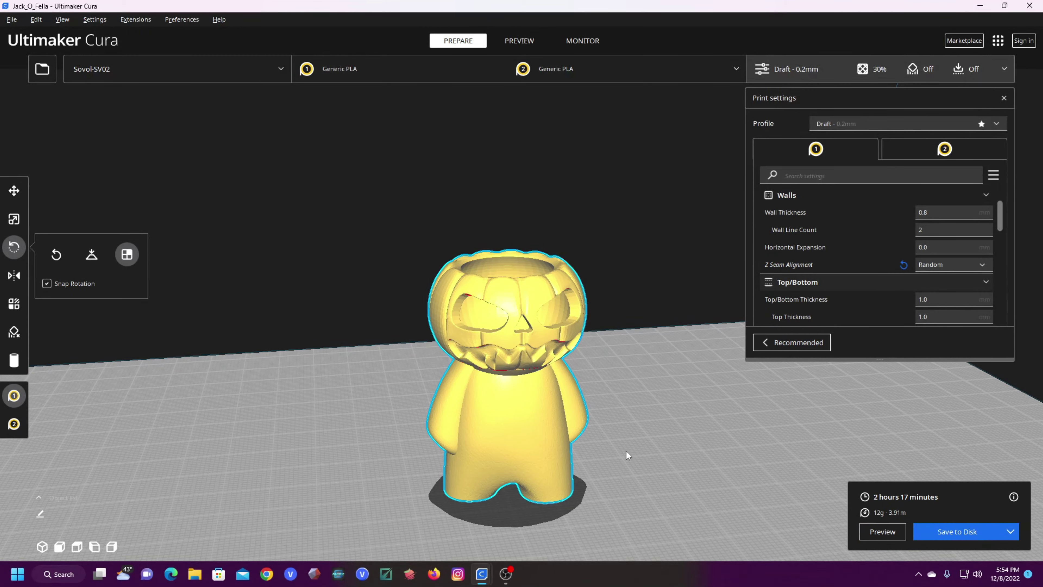
left_click(519, 41)
scroll(580, 517, "up", 5)
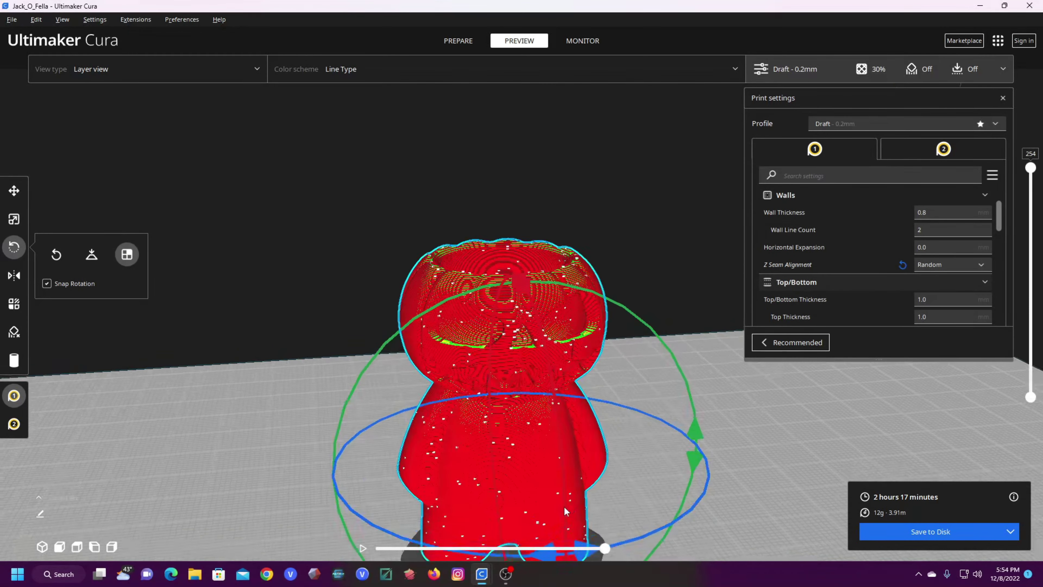
right_click_drag(559, 395, 850, 403)
scroll(595, 357, "down", 2)
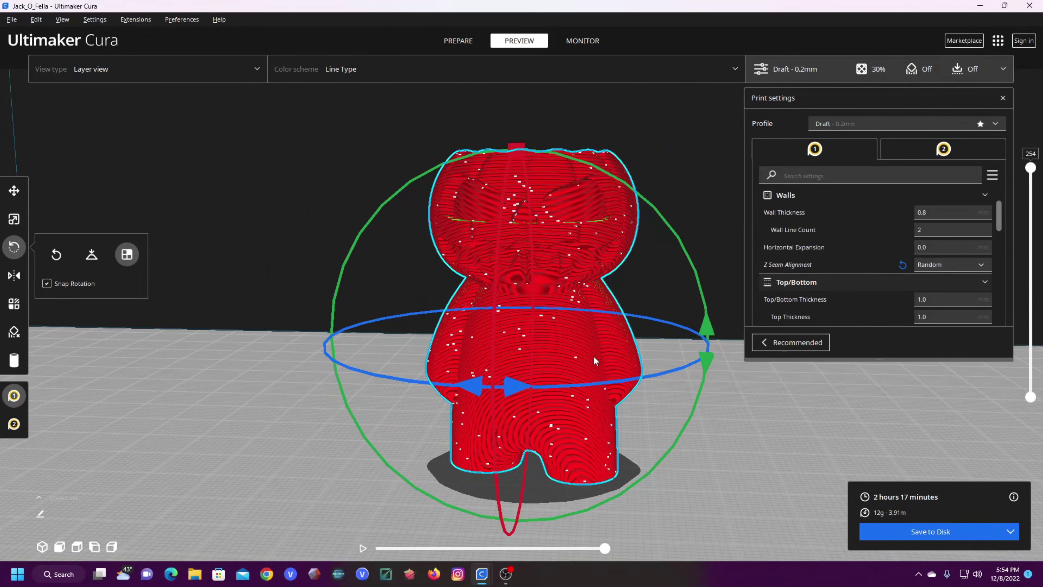
left_click(925, 267)
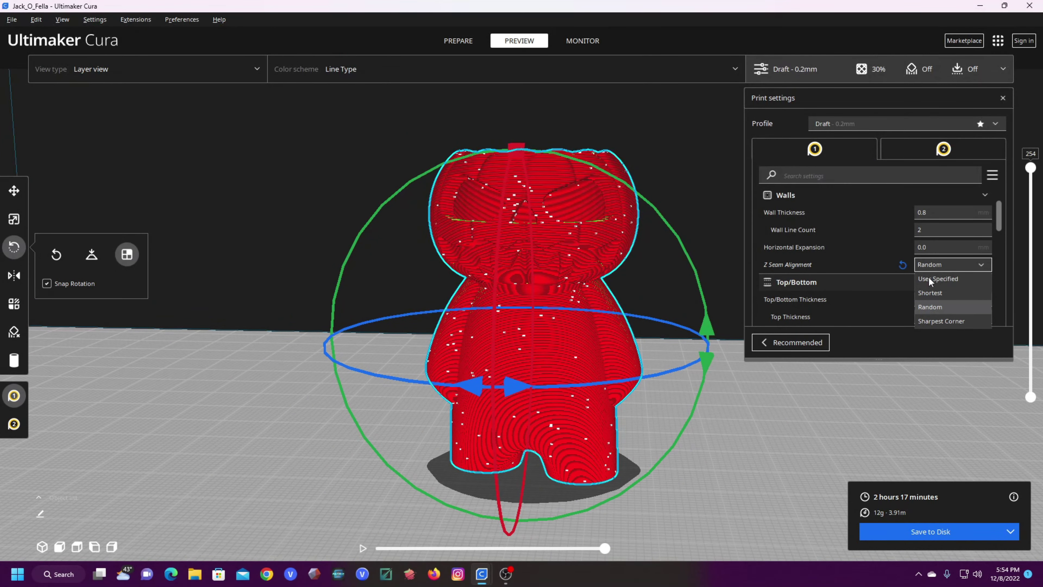
- Set the Z seam to User Specified at Front, reslice (2 h 14 min), and inspect the seam line
left_click(938, 279)
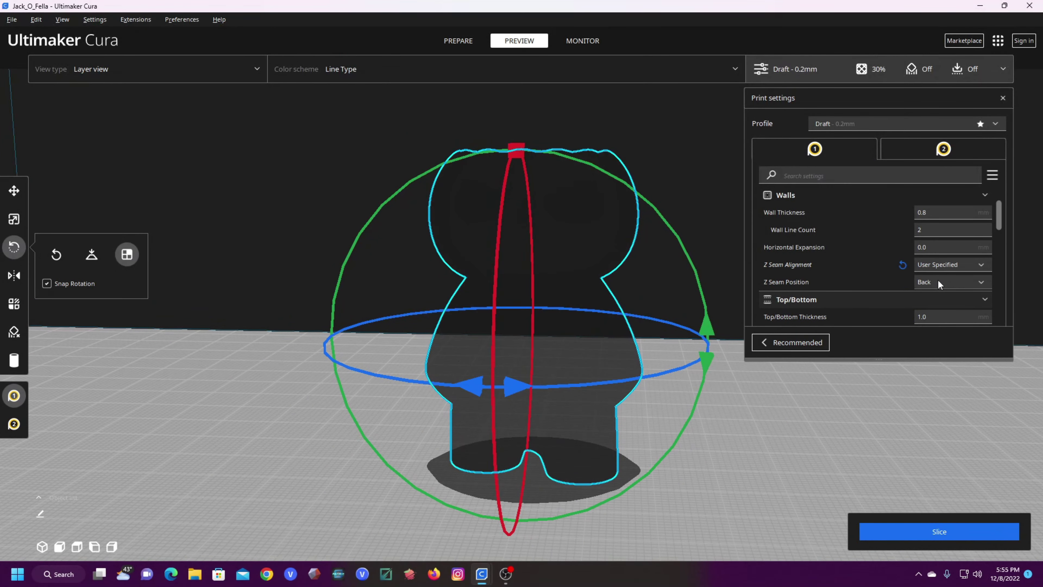
left_click(938, 282)
left_click(929, 366)
left_click(959, 528)
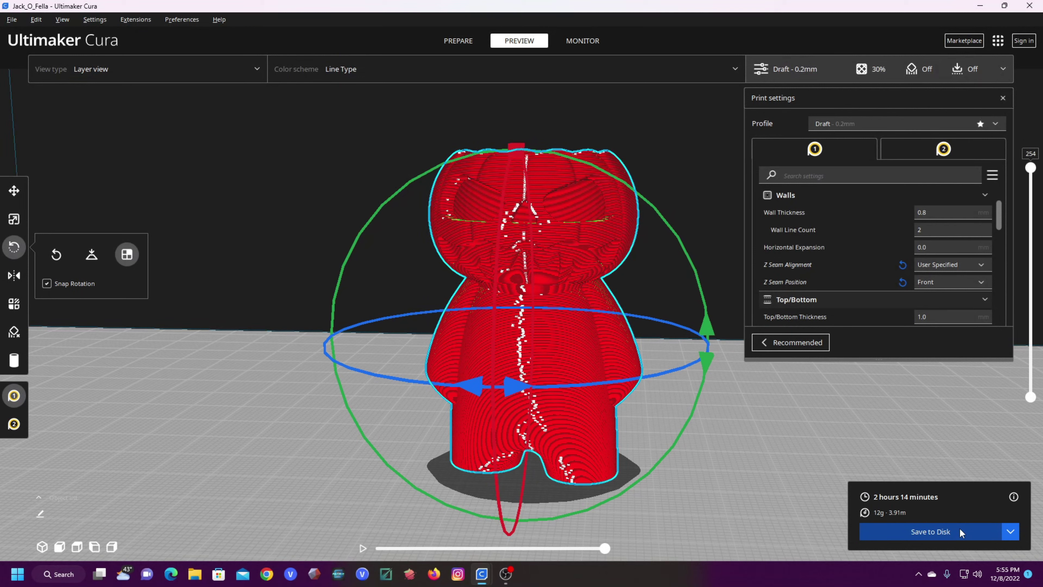
right_click_drag(409, 425, 549, 429)
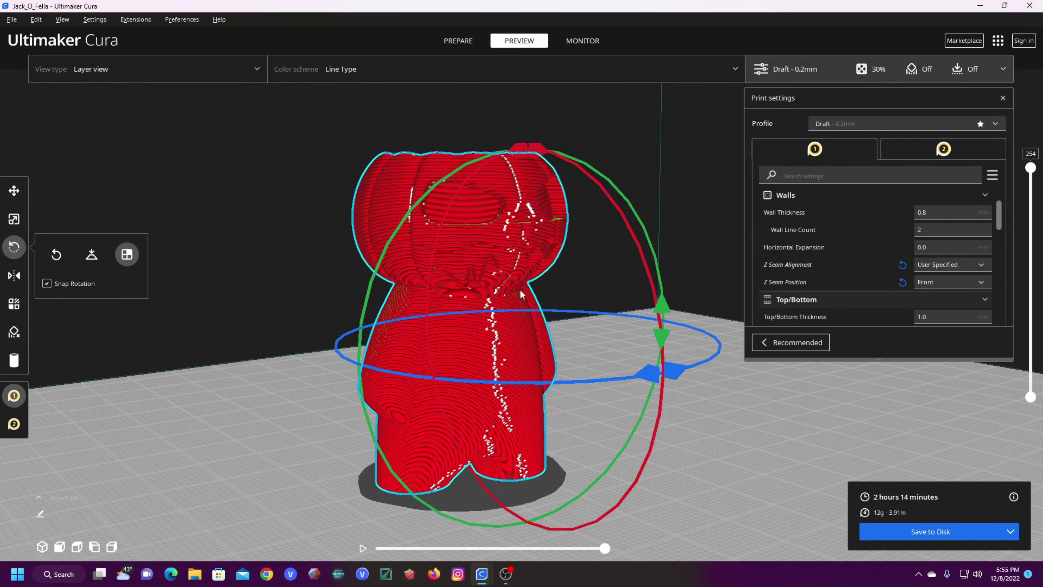
right_click_drag(522, 403, 472, 401)
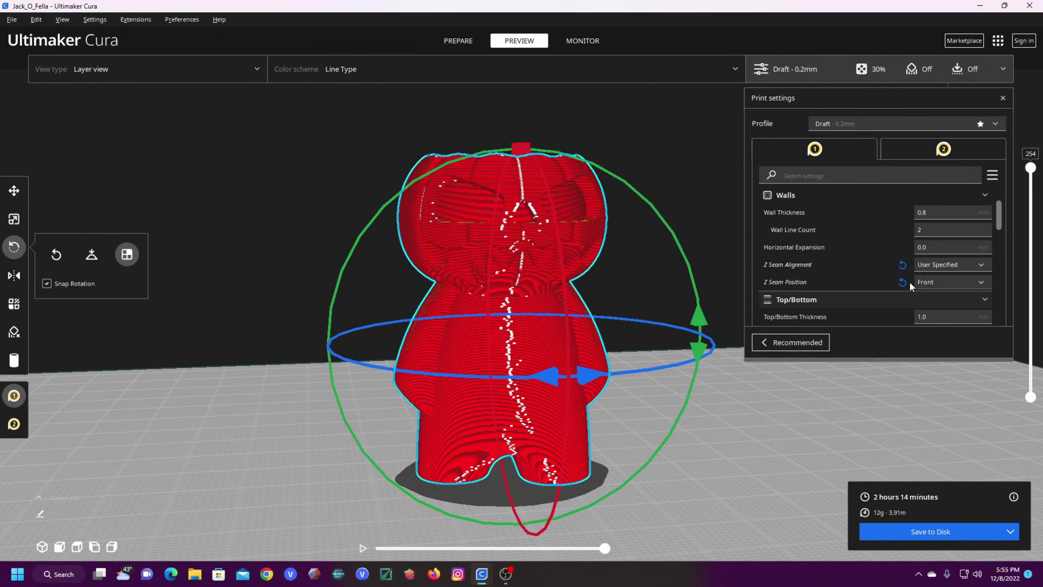
- Change Z Seam Position to Back and reslice the figure
left_click(940, 282)
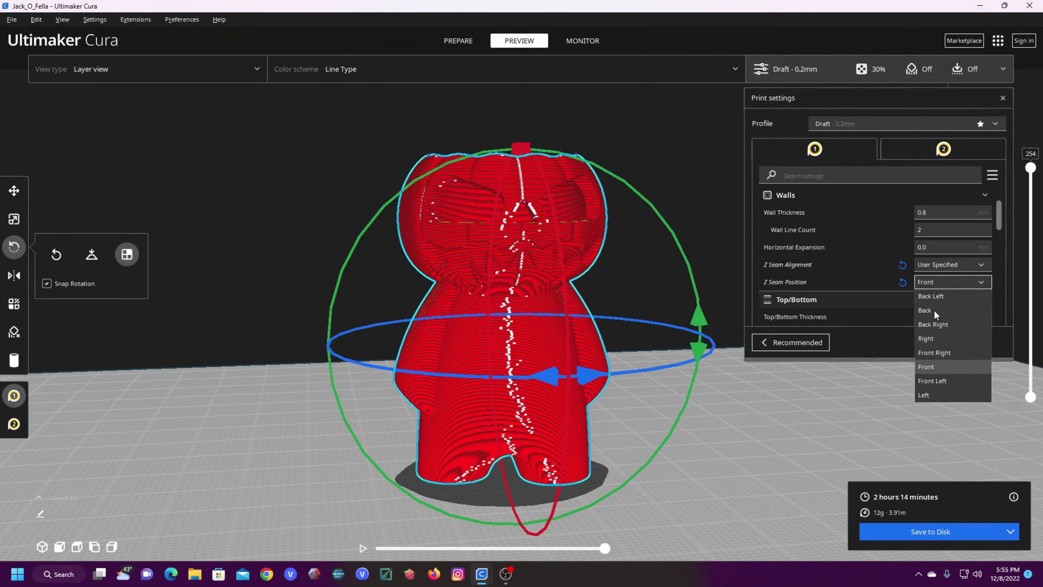
left_click(934, 310)
left_click(946, 540)
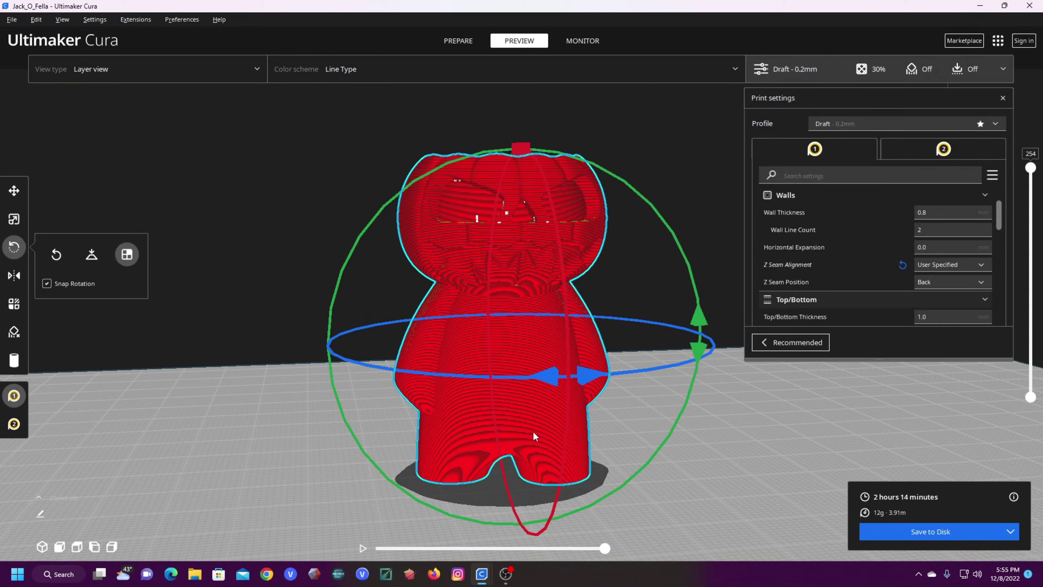
right_click_drag(532, 422, 699, 414)
- Orbit and zoom the preview to inspect the seam running down the figure's back
scroll(669, 401, "down", 3)
right_click_drag(643, 387, 531, 370)
scroll(580, 393, "down", 2)
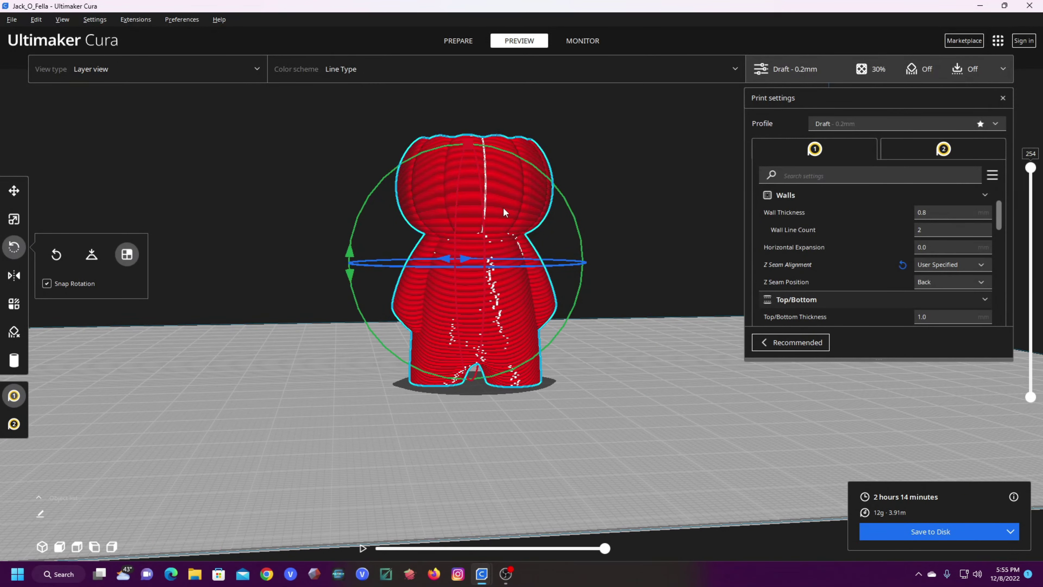
scroll(485, 341, "up", 5)
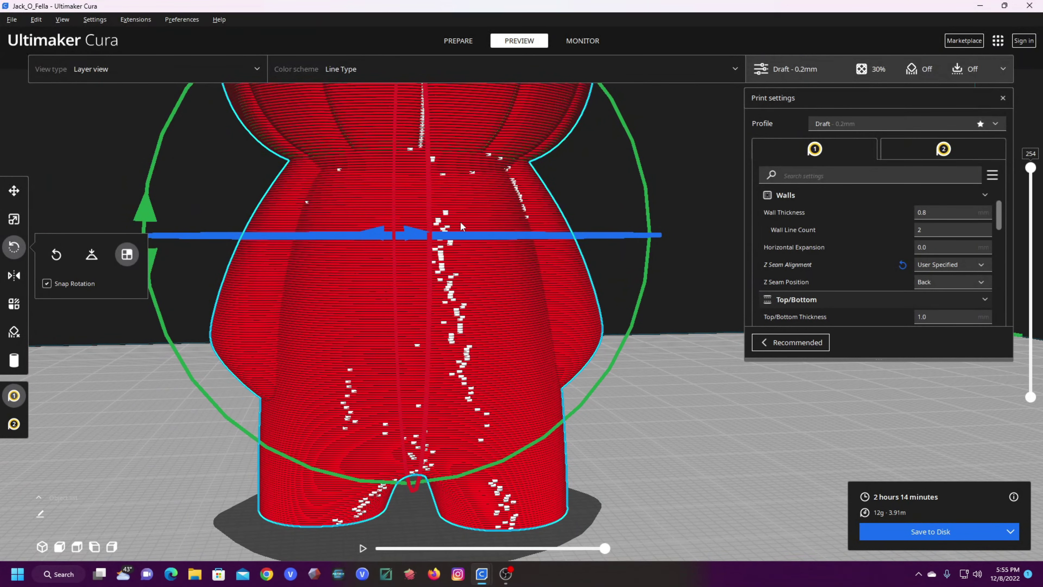
scroll(452, 296, "down", 2)
right_click_drag(461, 312, 562, 194)
scroll(314, 383, "up", 5)
scroll(313, 383, "down", 3)
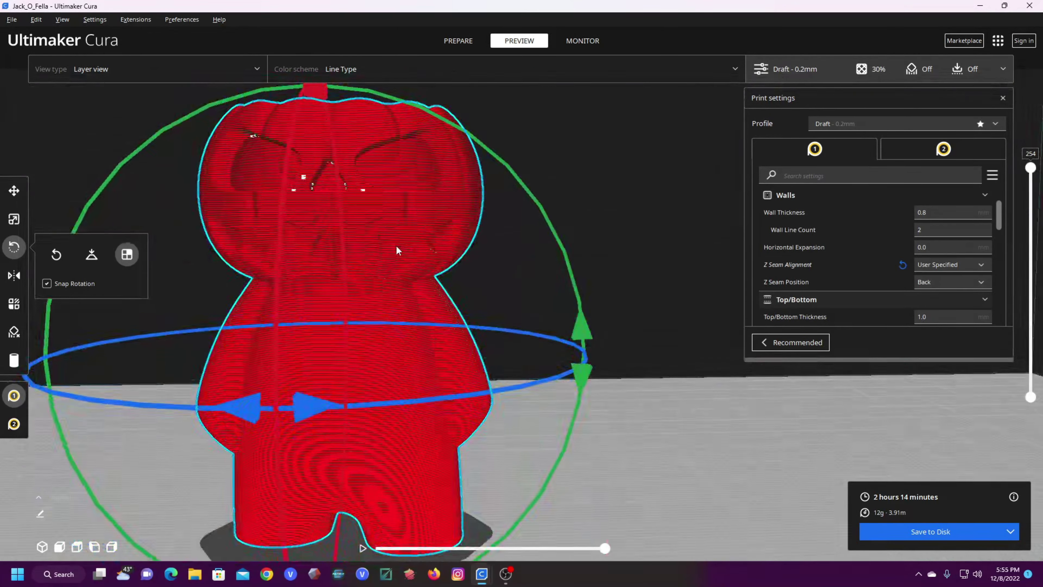
scroll(433, 352, "down", 2)
scroll(493, 354, "up", 3)
scroll(561, 193, "down", 3)
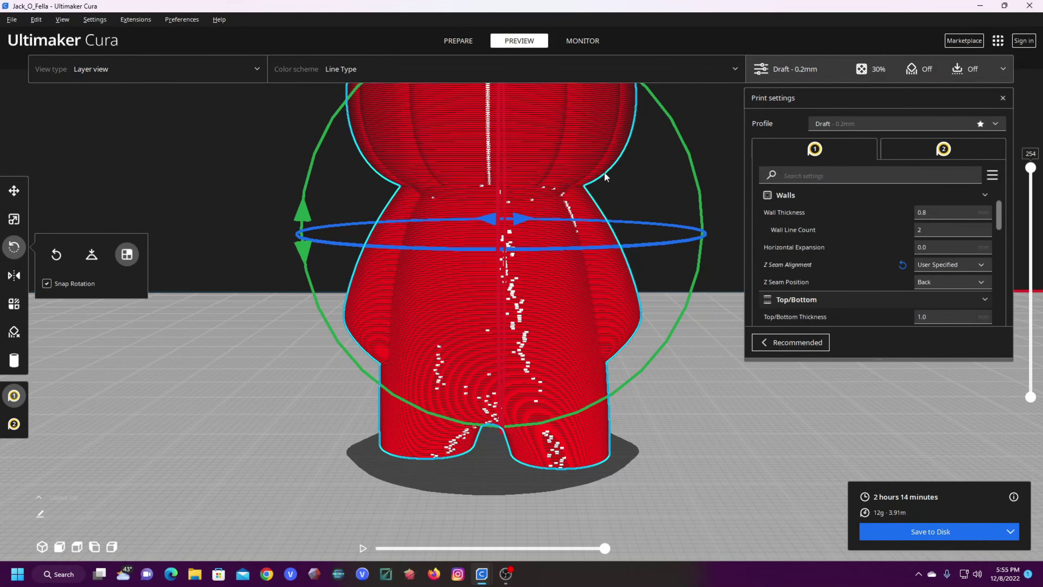
left_click(936, 282)
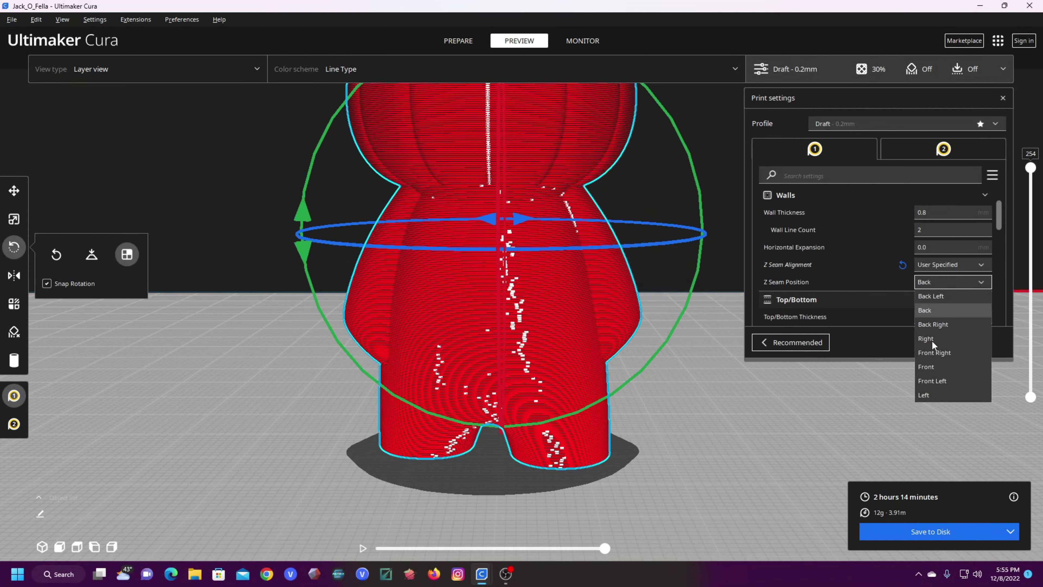
- Change Z Seam Position to Back Left, reslice (2 h 13 min), and orbit to check the seam
left_click(940, 299)
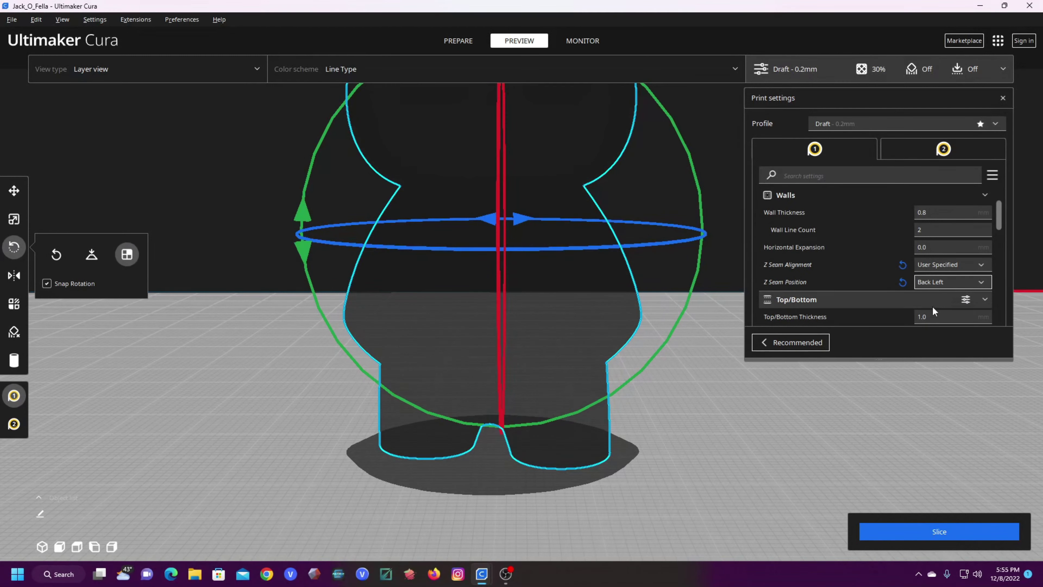
left_click(911, 527)
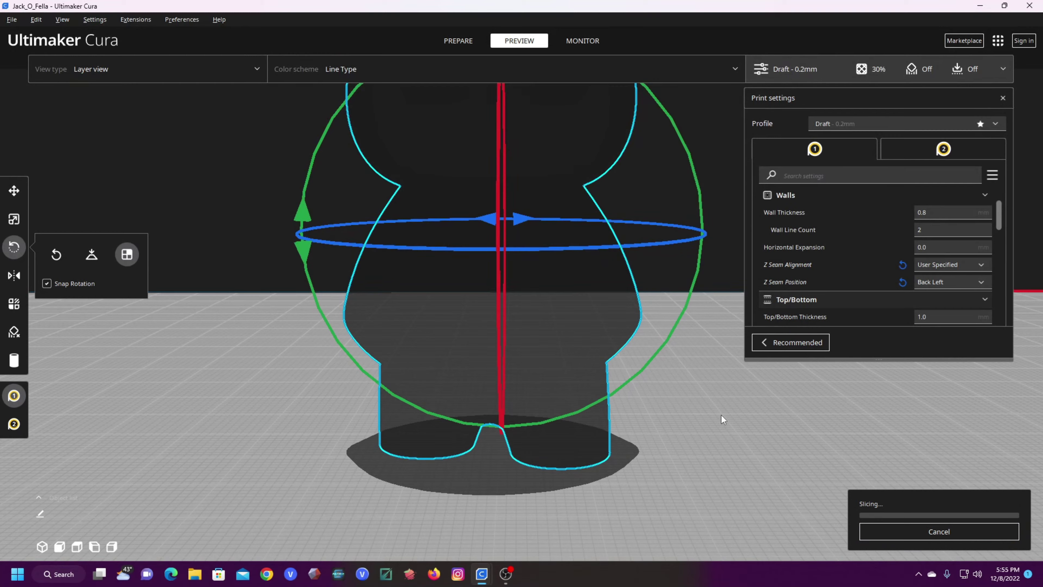
scroll(711, 432, "down", 3)
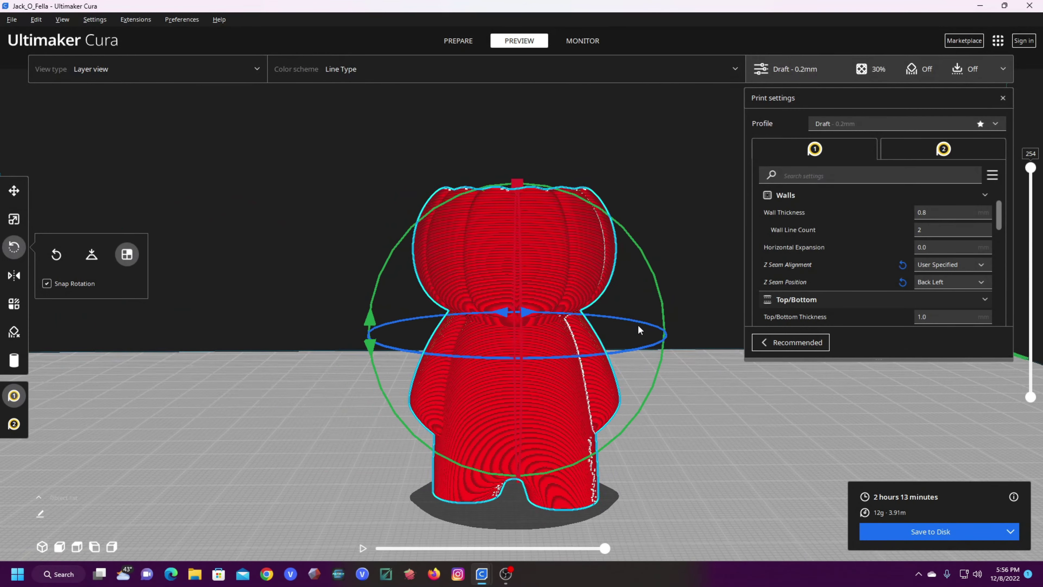
right_click_drag(638, 325, 530, 348)
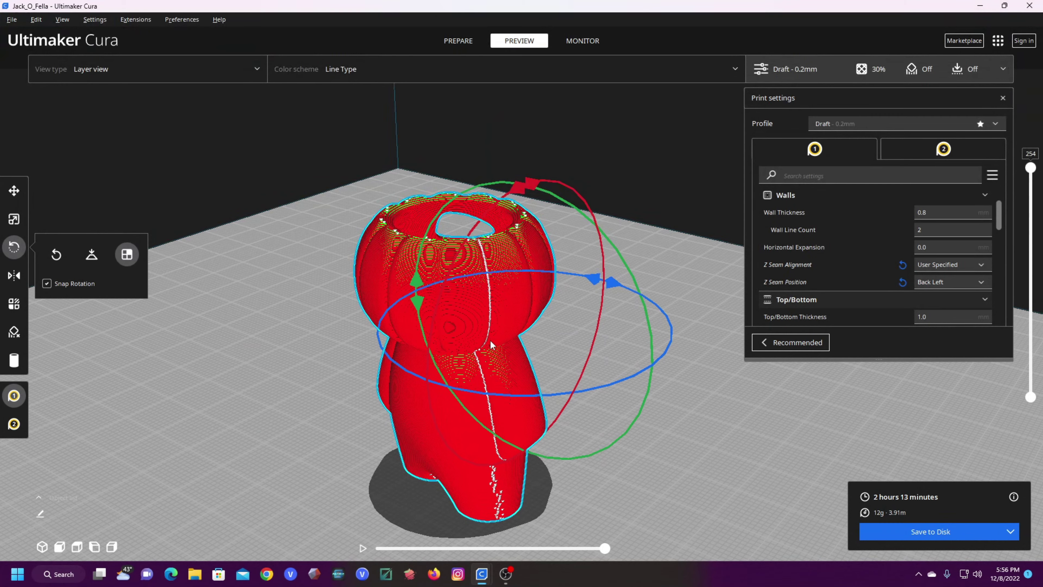
right_click_drag(489, 349, 543, 300)
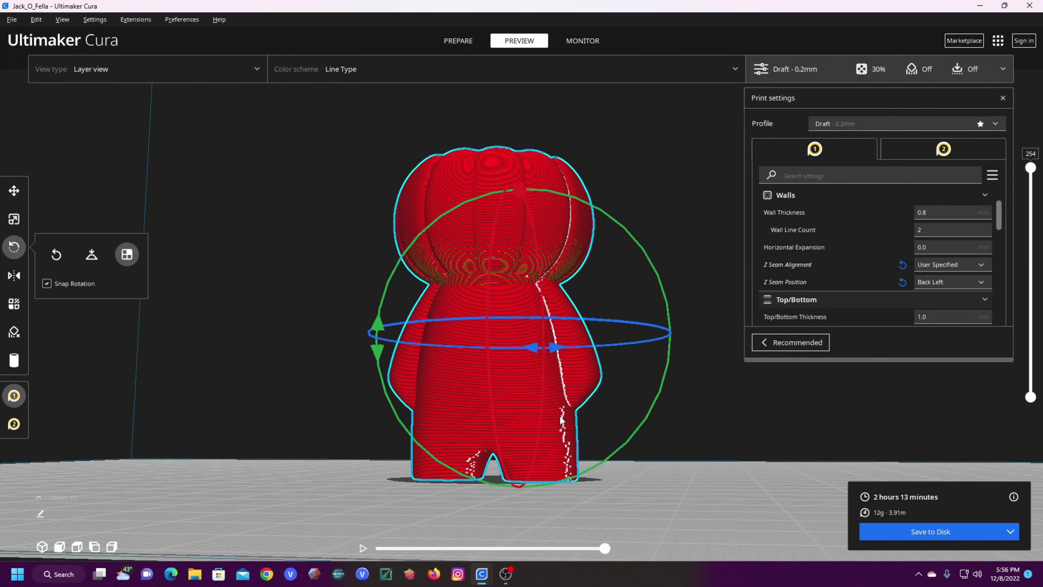
right_click_drag(630, 357, 555, 352)
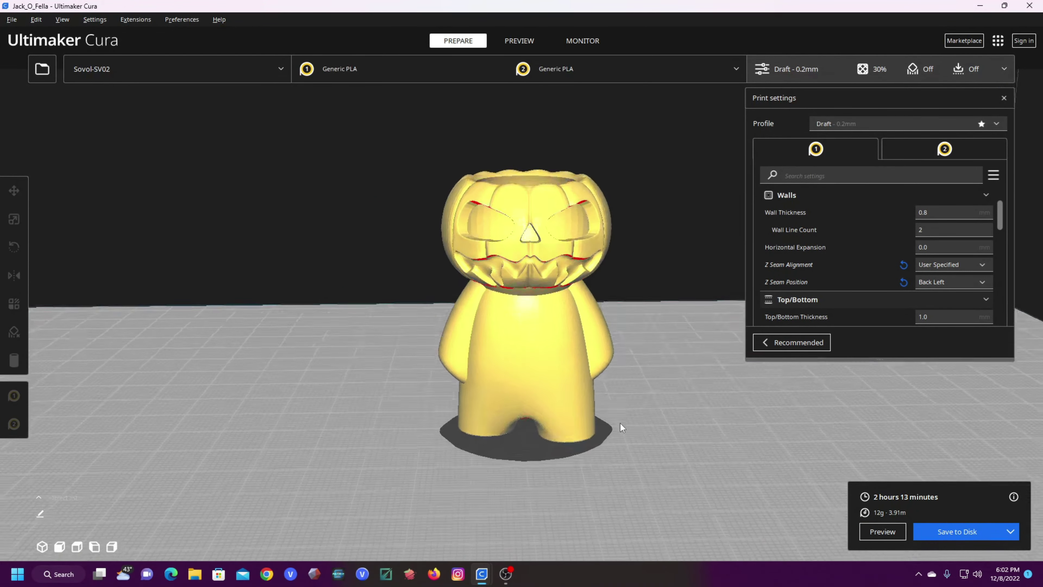
right_click_drag(499, 397, 701, 422)
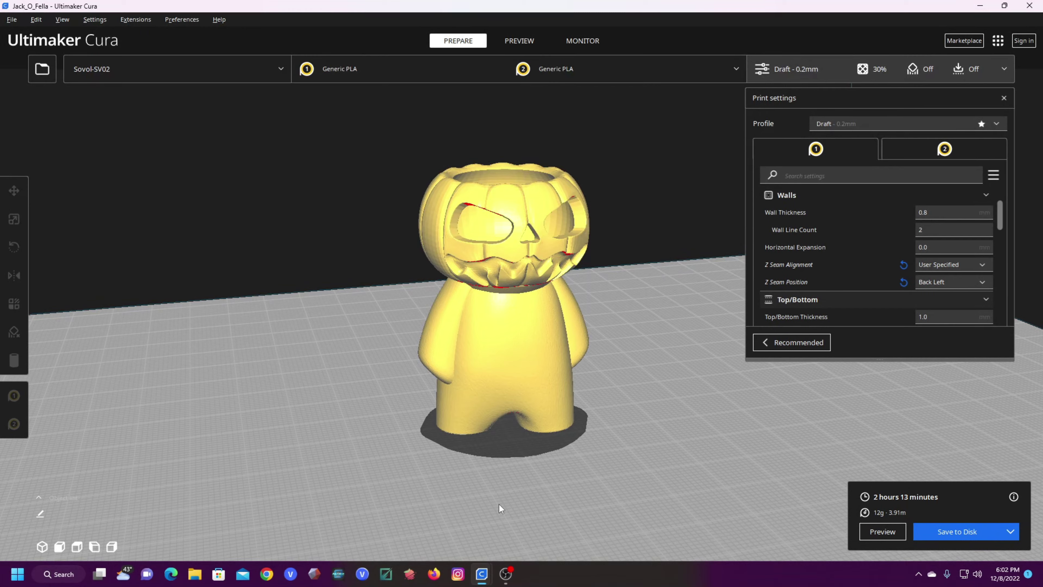
- Bring the Cable_Scream_Stab project window forward and orbit around the upright knife handle
mouse_move(481, 573)
left_click(679, 520)
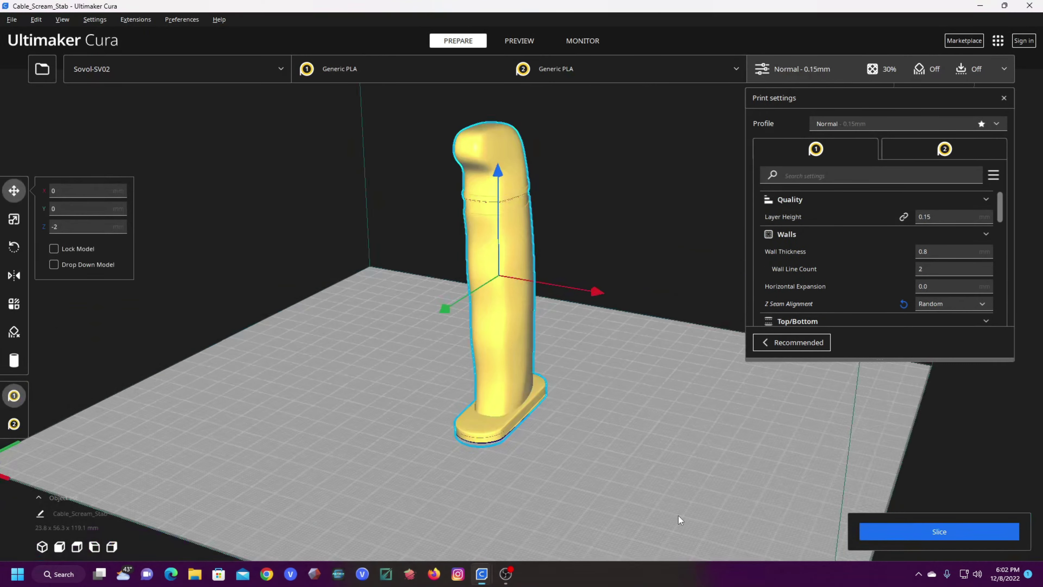
right_click_drag(582, 343, 431, 336)
right_click_drag(631, 319, 380, 345)
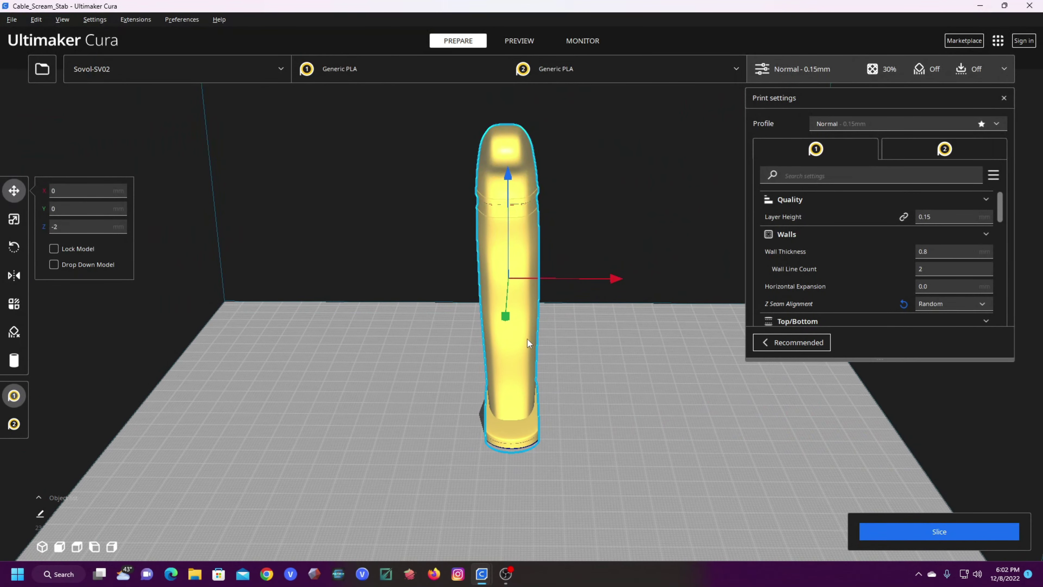
right_click_drag(518, 176, 538, 256)
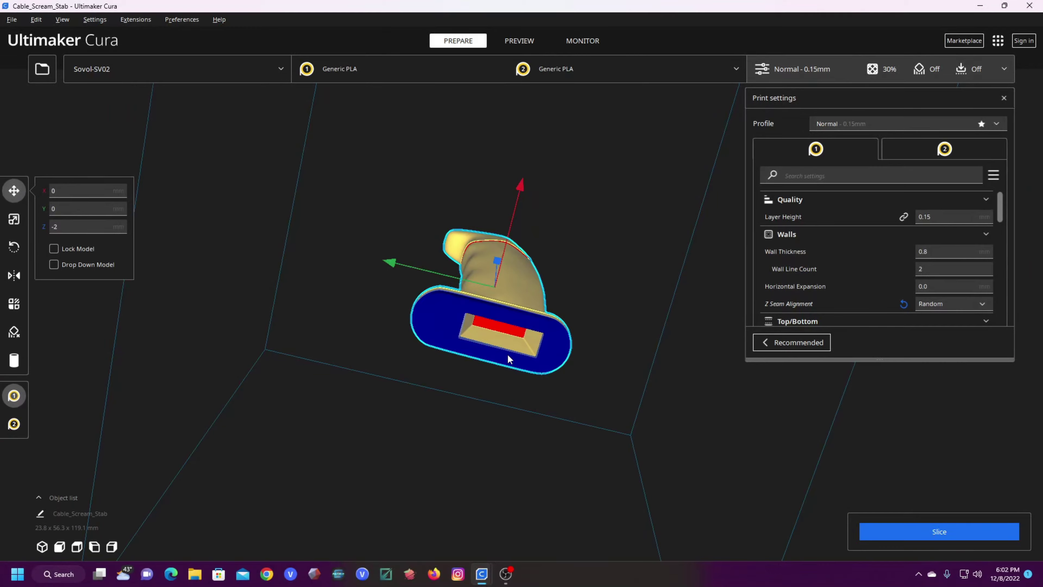
right_click_drag(508, 359, 482, 397)
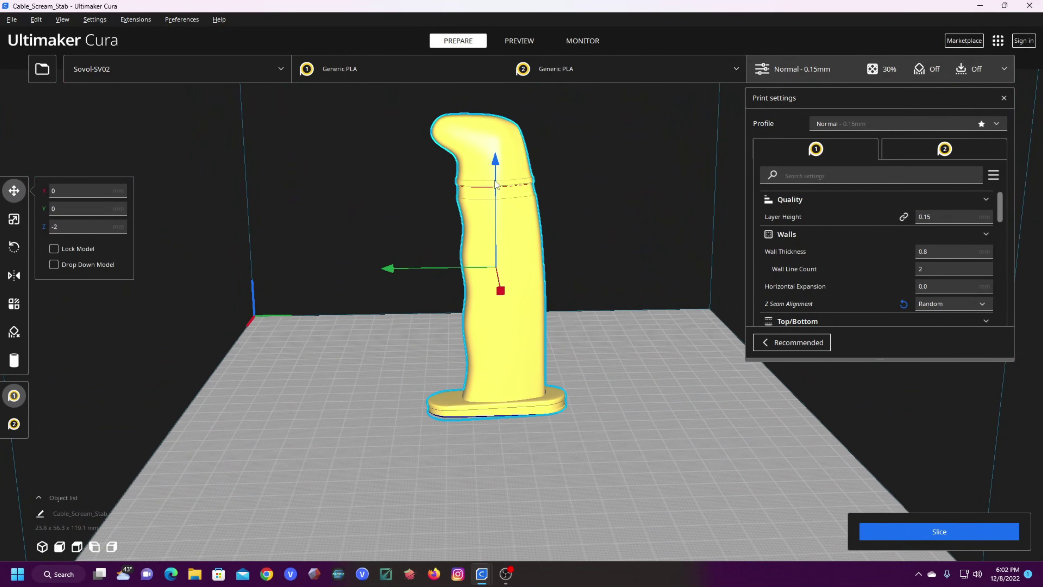
right_click_drag(395, 372, 631, 368)
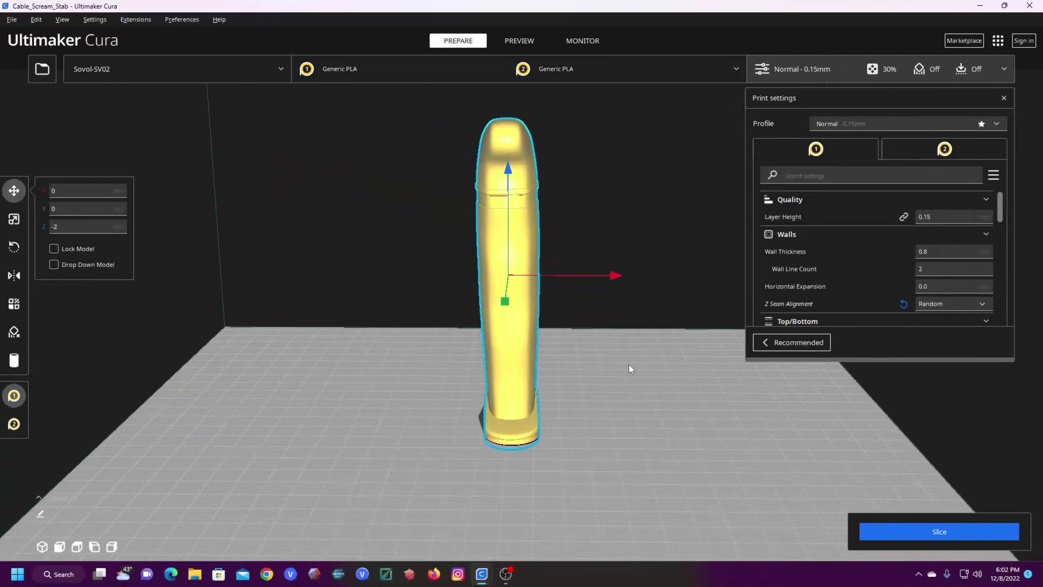
right_click_drag(417, 361, 349, 320)
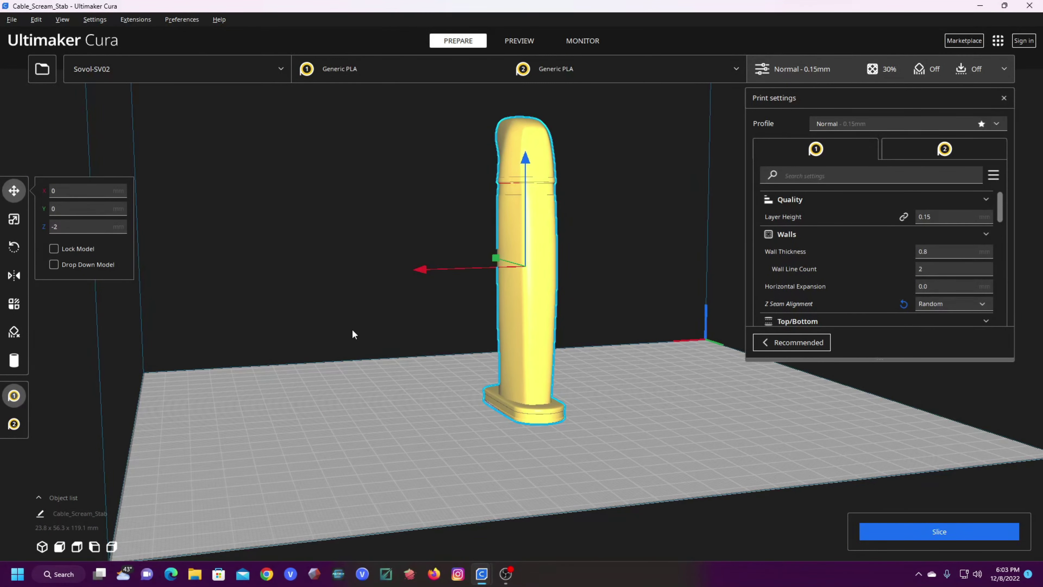
right_click_drag(350, 360, 510, 355)
- Slice the handle with the Random seam (6 h 3 min, 33 g) and orbit the layer preview
scroll(912, 259, "down", 2)
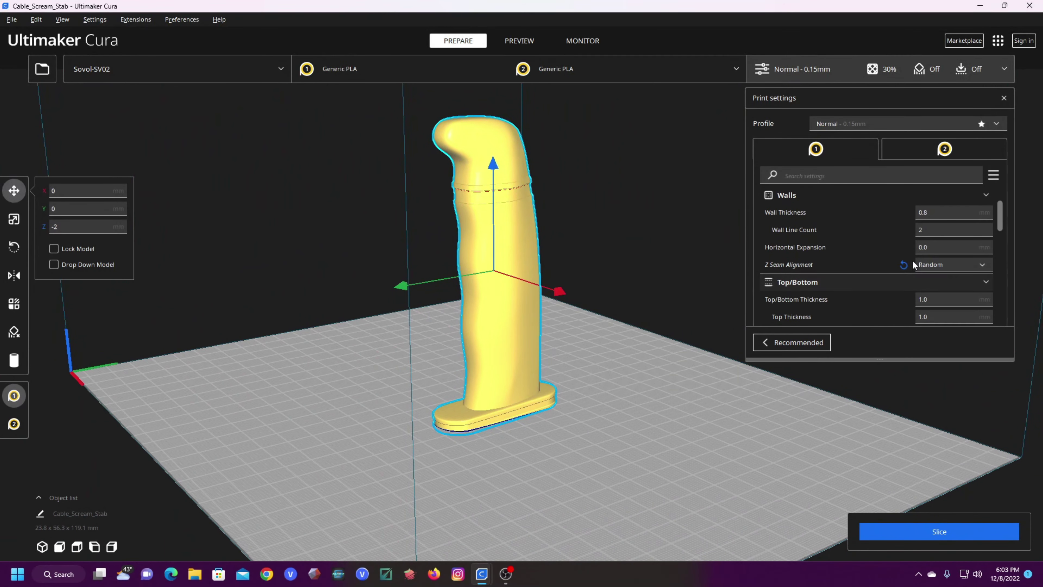
left_click(922, 527)
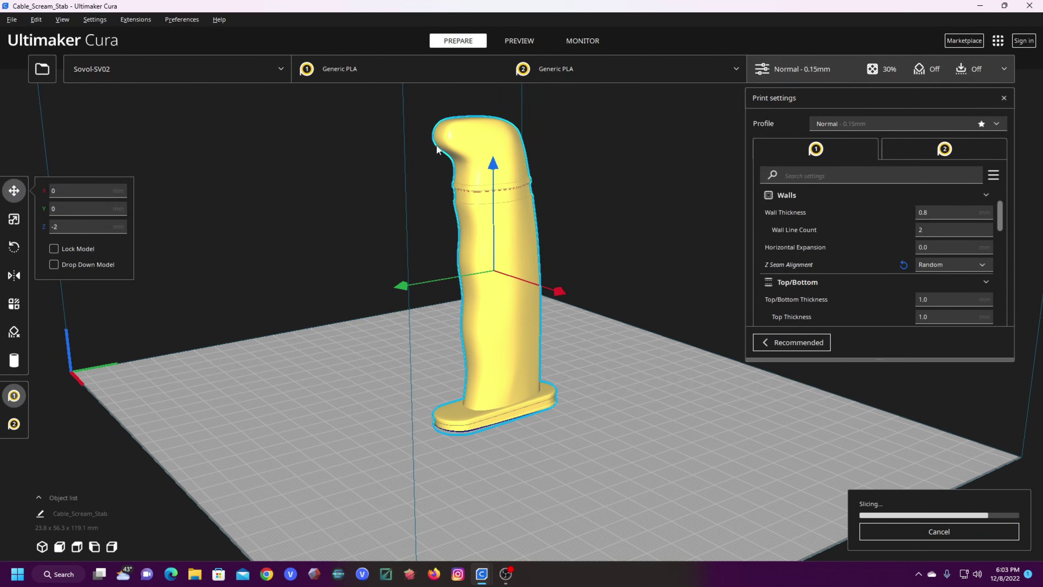
left_click(508, 40)
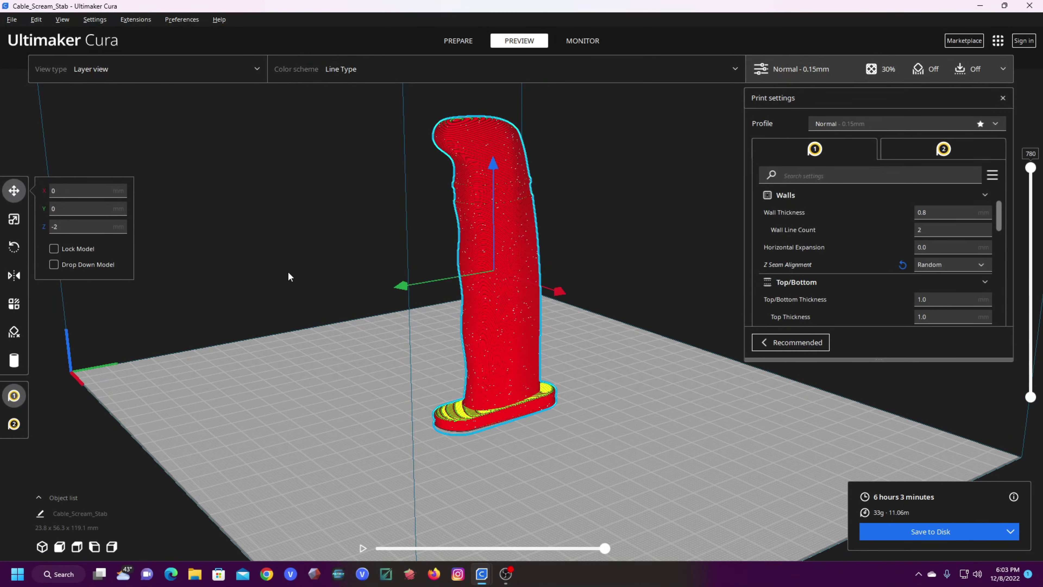
scroll(401, 284, "up", 3)
right_click_drag(401, 290, 565, 185)
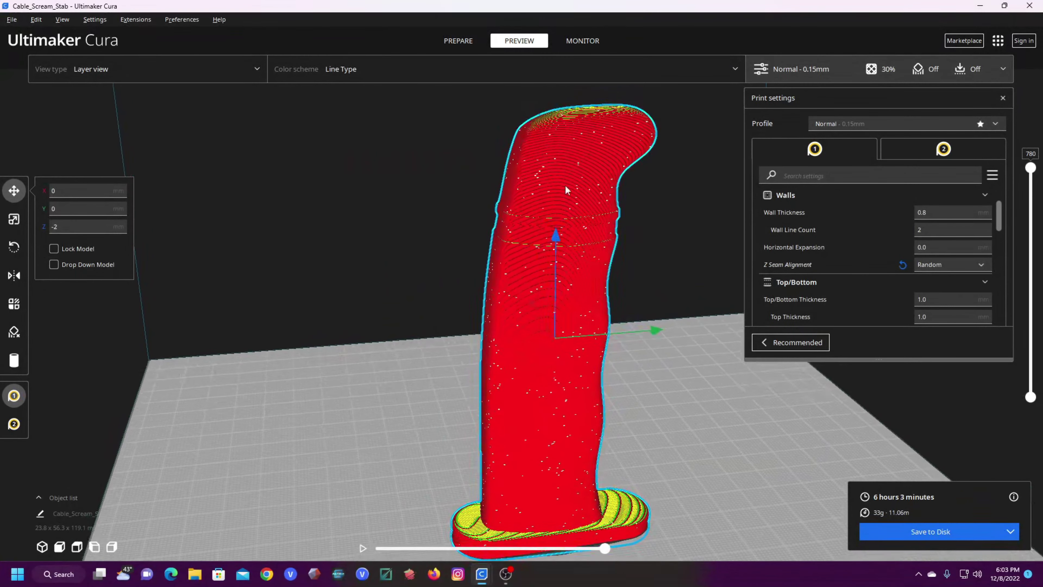
right_click_drag(573, 430, 657, 345)
- Set Z Seam Alignment to User Specified and return to the Prepare view of the handle
left_click(936, 265)
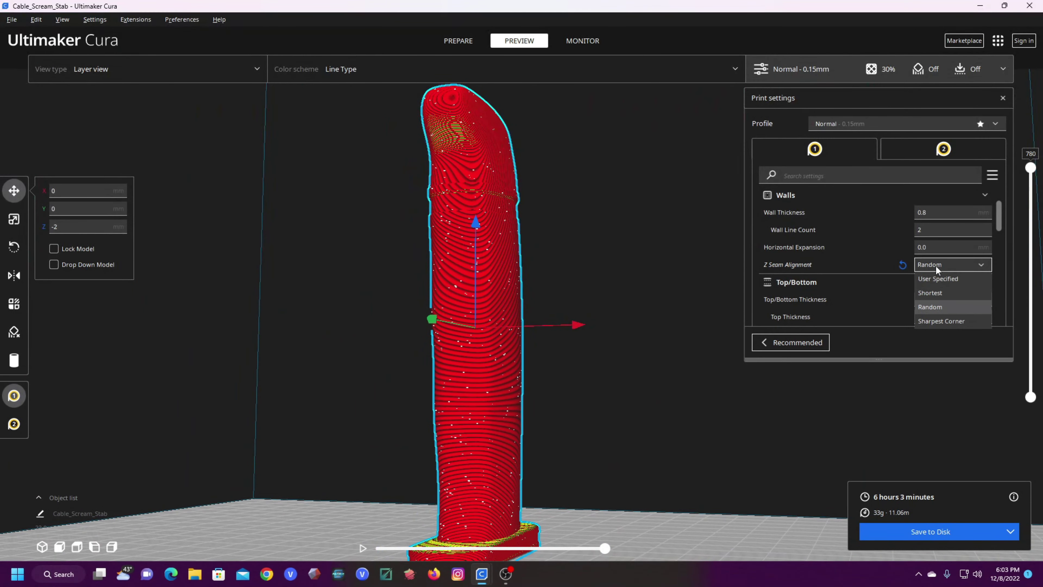
left_click(932, 279)
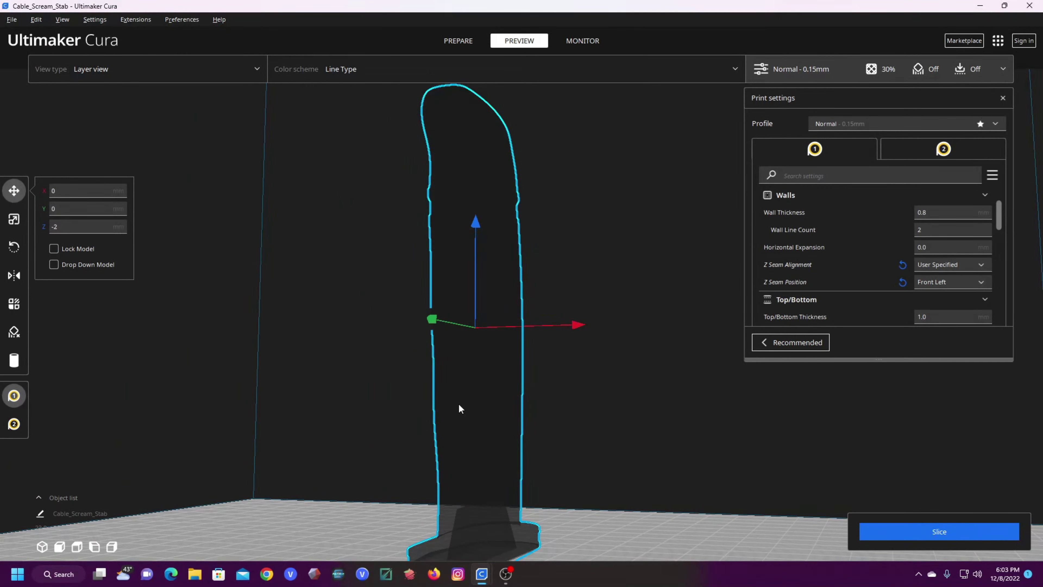
right_click_drag(458, 403, 448, 101)
left_click(448, 41)
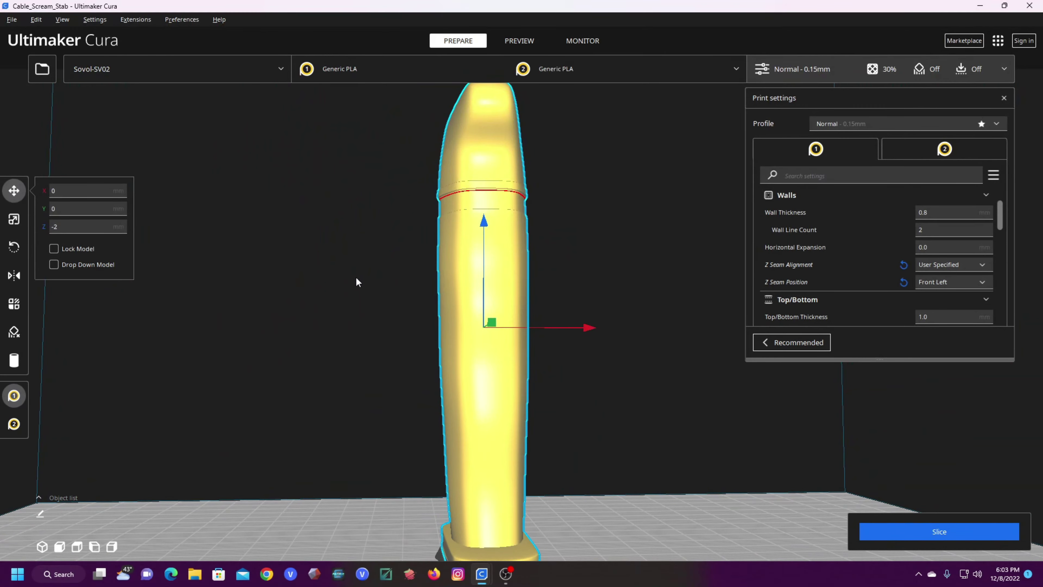
right_click_drag(454, 316, 441, 446)
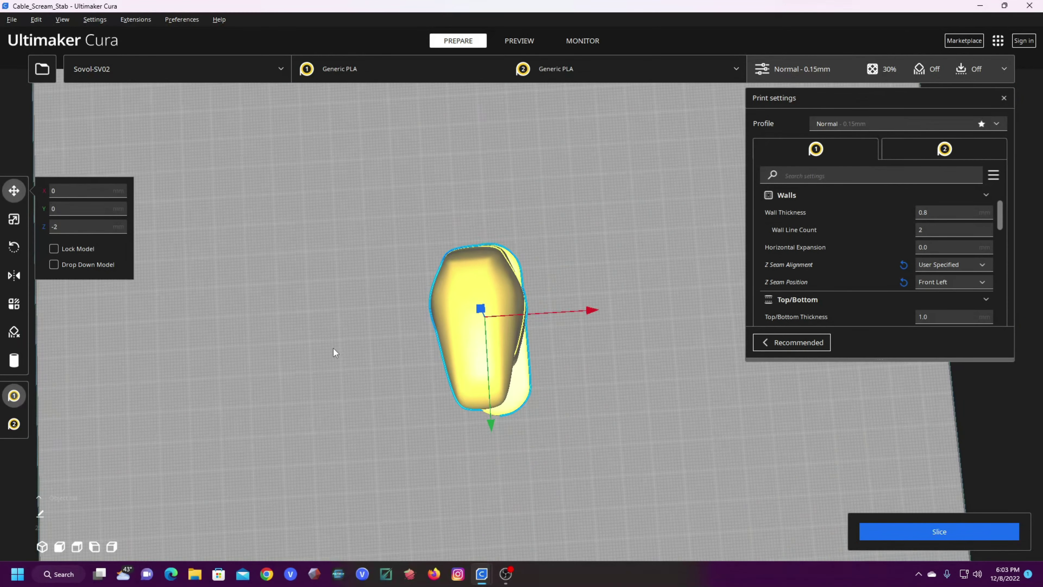
right_click_drag(334, 349, 558, 254)
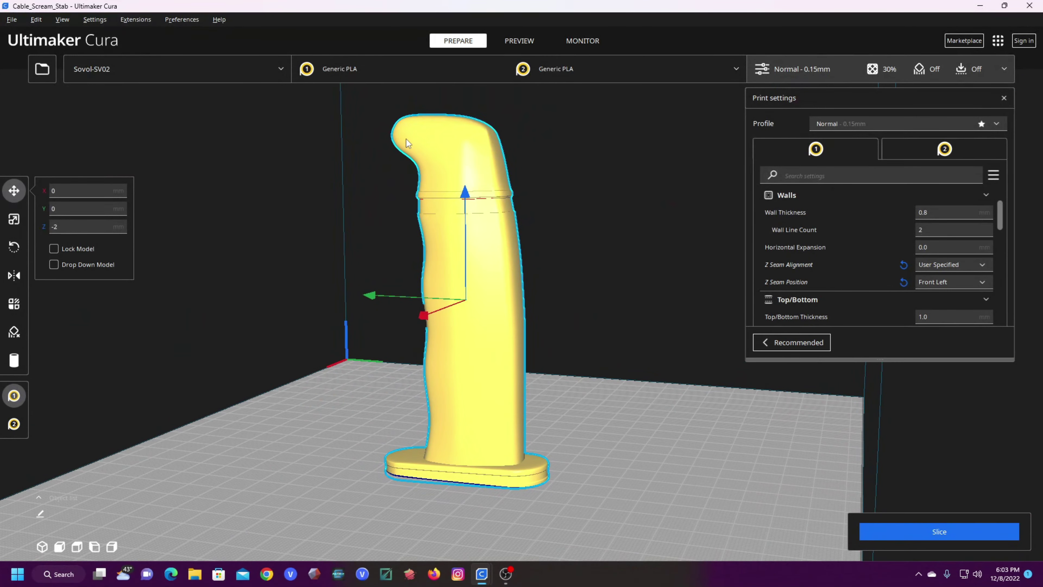
right_click_drag(511, 441, 518, 163)
right_click_drag(581, 408, 495, 239)
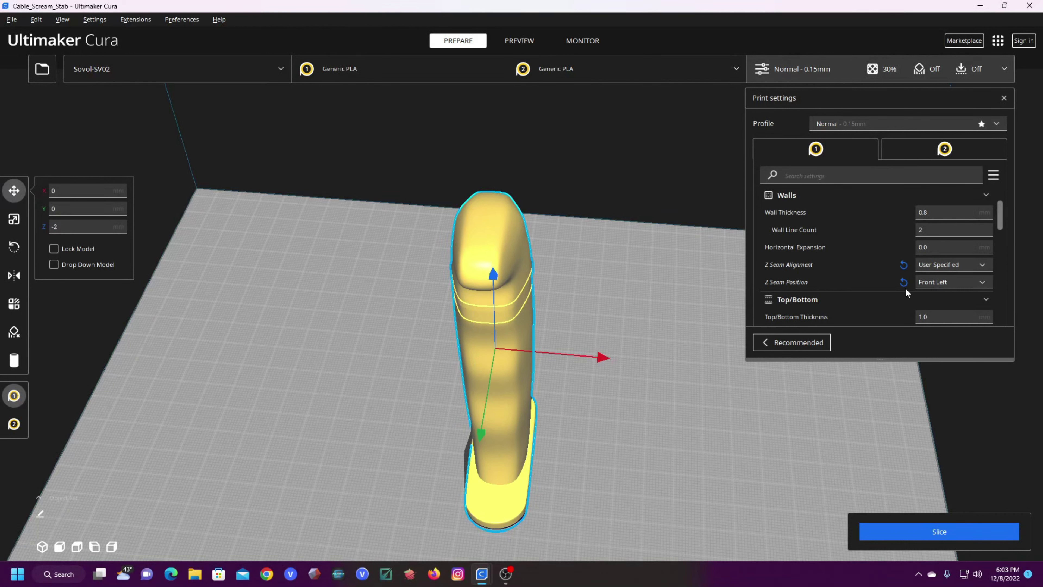
- Set Z Seam Position to Front, orbit around the handle, and confirm Front again
left_click(931, 283)
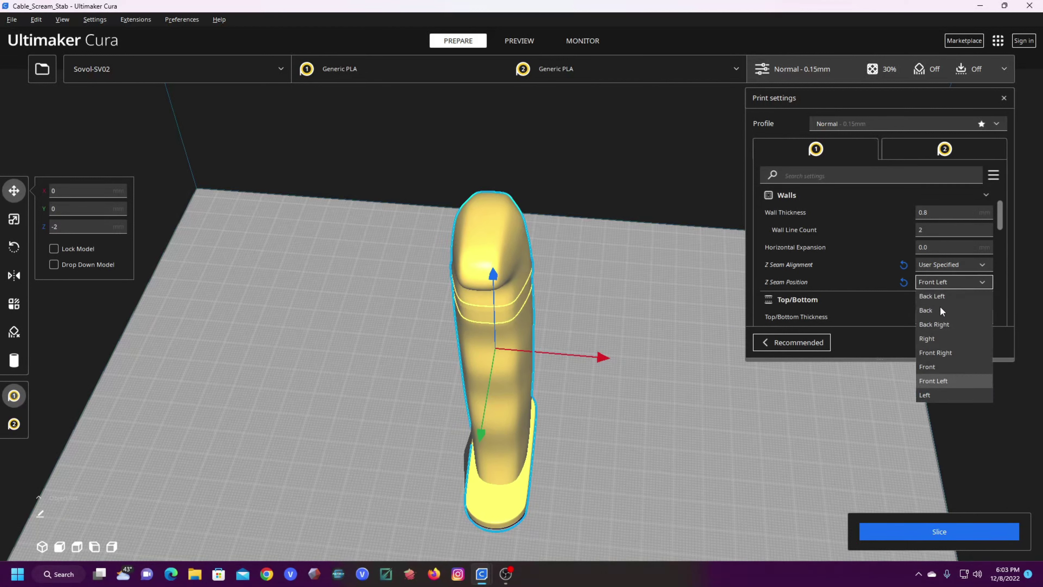
left_click(929, 367)
right_click_drag(532, 461, 547, 421)
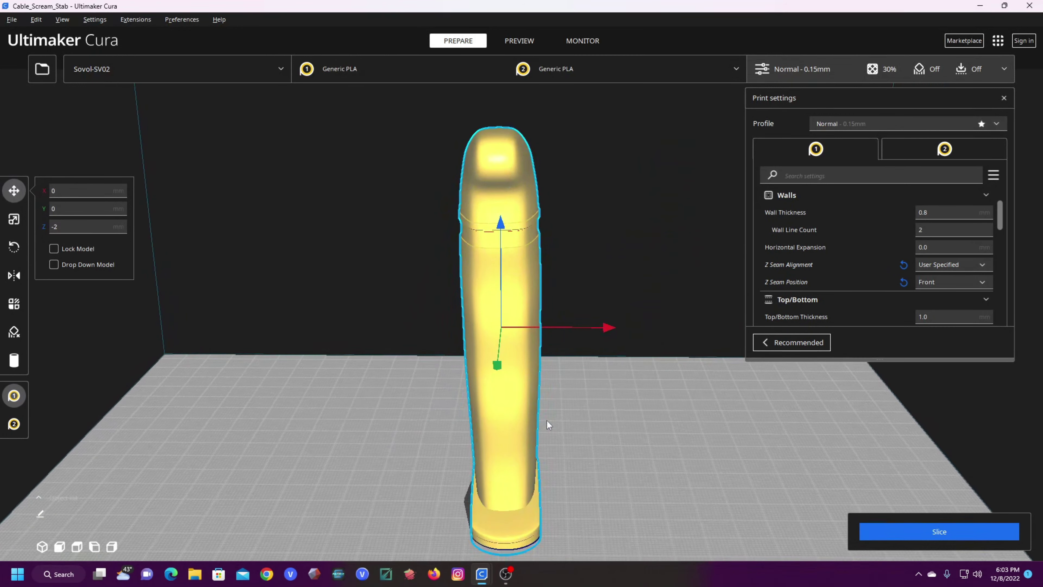
right_click_drag(464, 442, 575, 354)
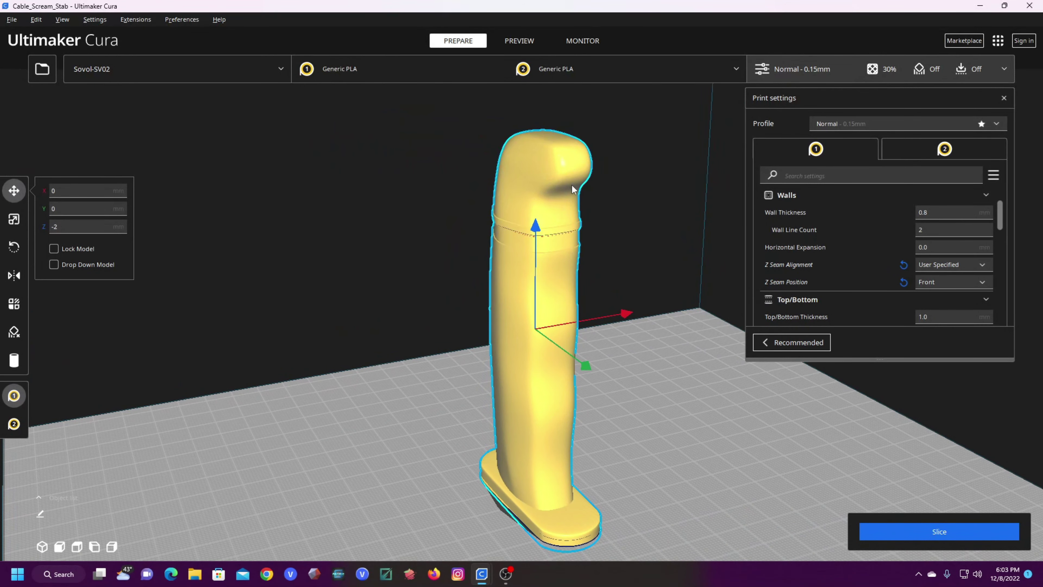
right_click_drag(567, 512, 419, 472)
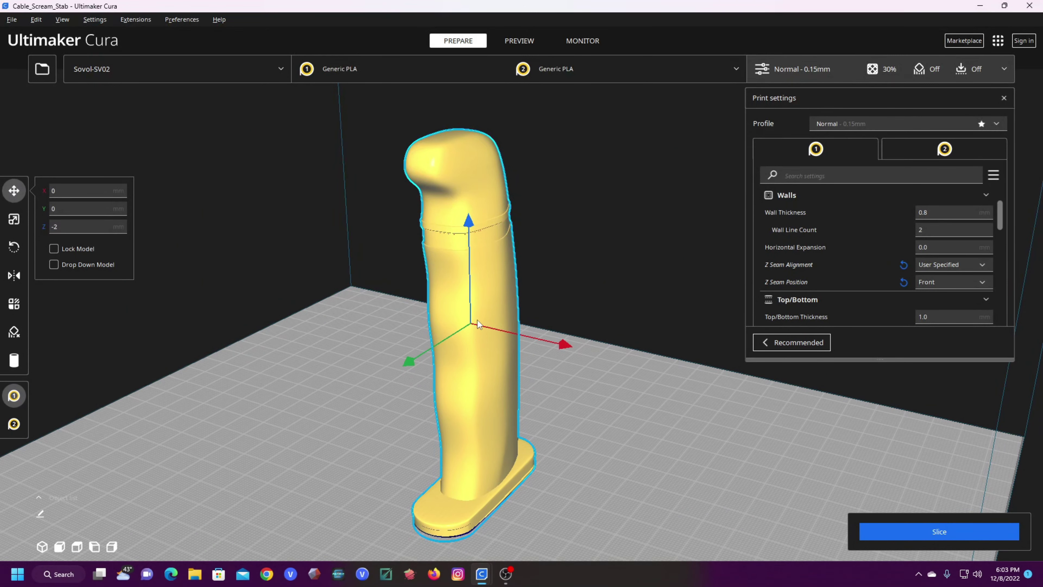
right_click_drag(478, 320, 559, 280)
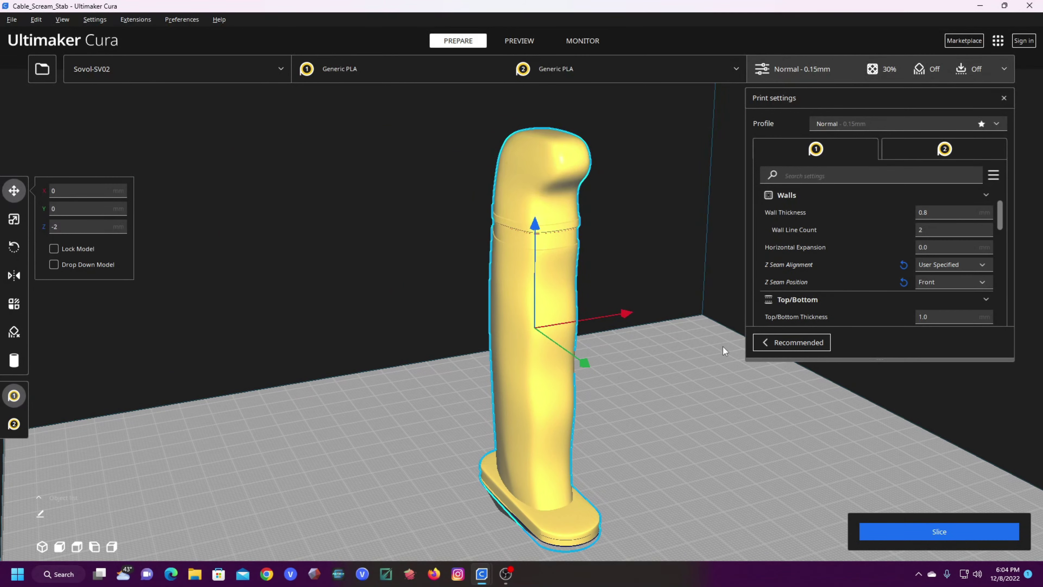
right_click_drag(723, 347, 571, 356)
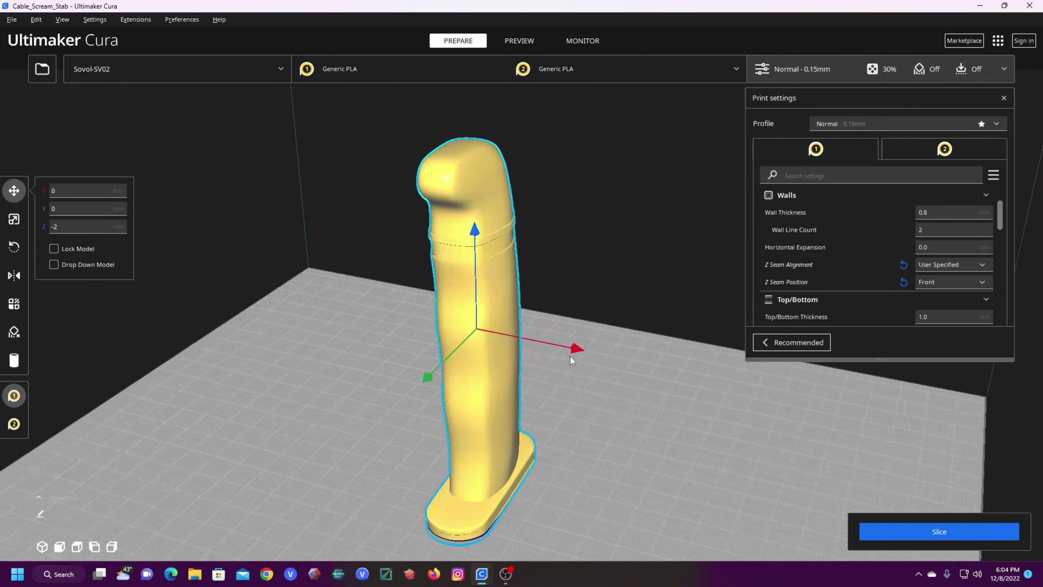
left_click(935, 283)
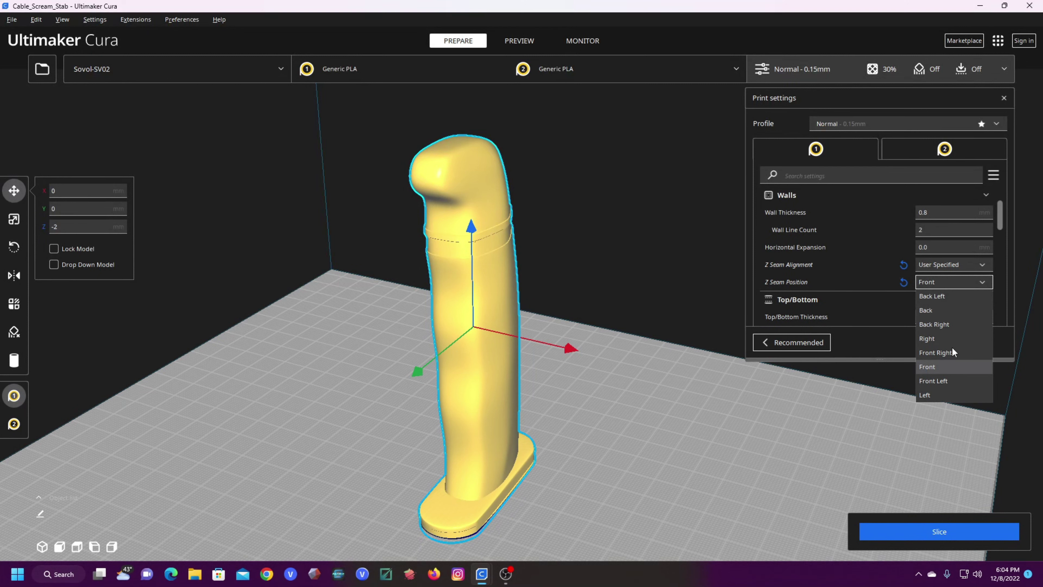
left_click(931, 369)
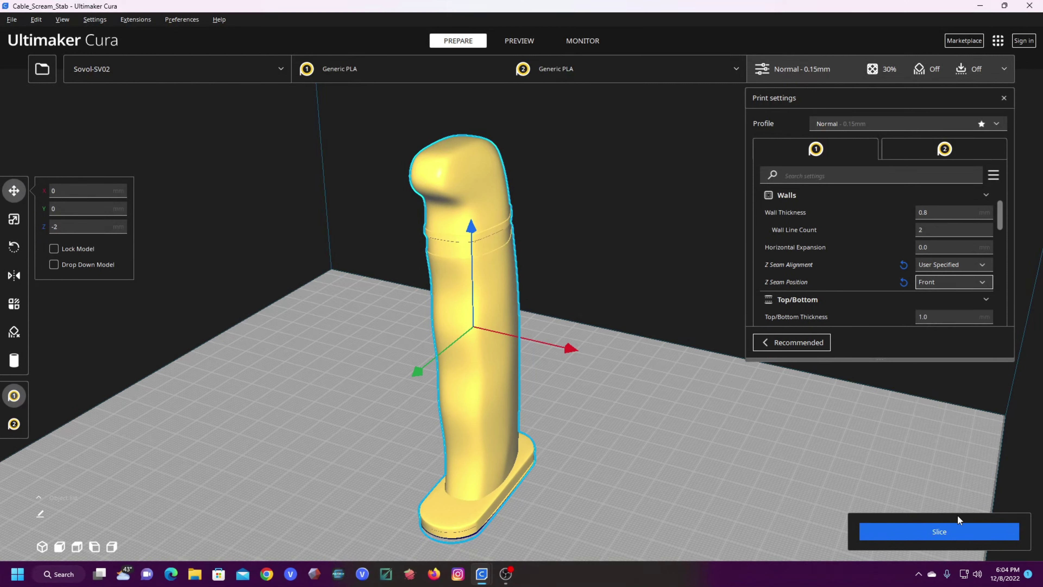
- Reslice the handle with the Front seam (5 h 54 min, 33 g) and inspect the seam in preview
left_click(956, 530)
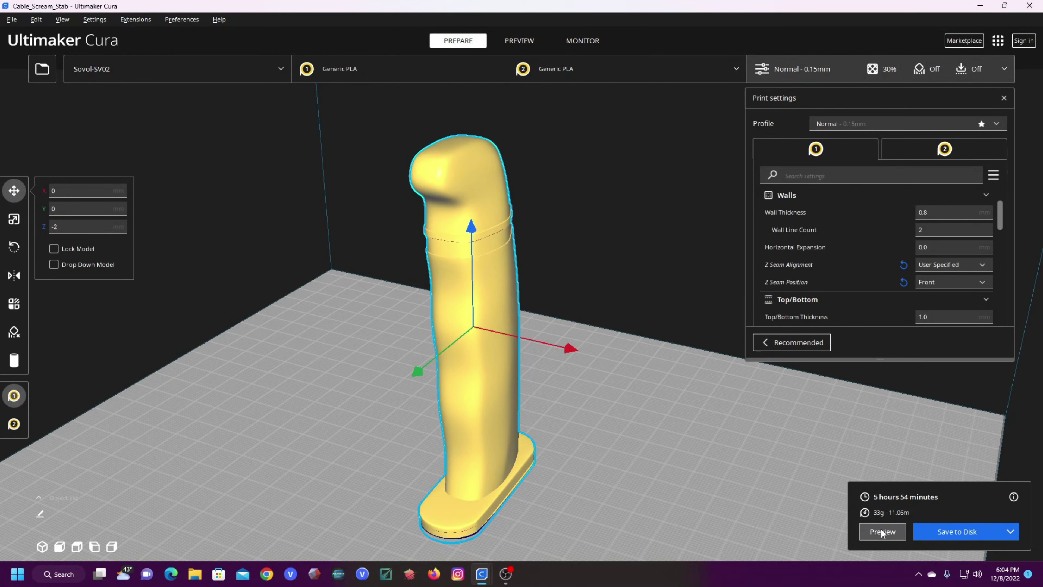
left_click(883, 532)
mouse_move(585, 423)
right_mouse_down()
mouse_move(682, 425)
mouse_move(604, 423)
right_mouse_up()
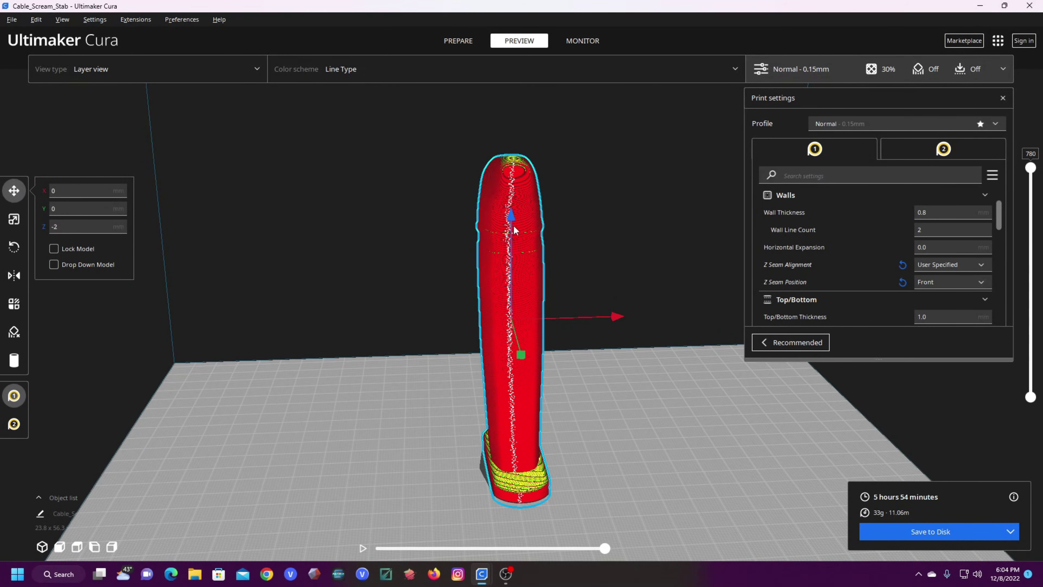
right_click_drag(512, 164, 605, 325)
right_click_drag(574, 246, 344, 283)
right_click_drag(473, 360, 700, 415)
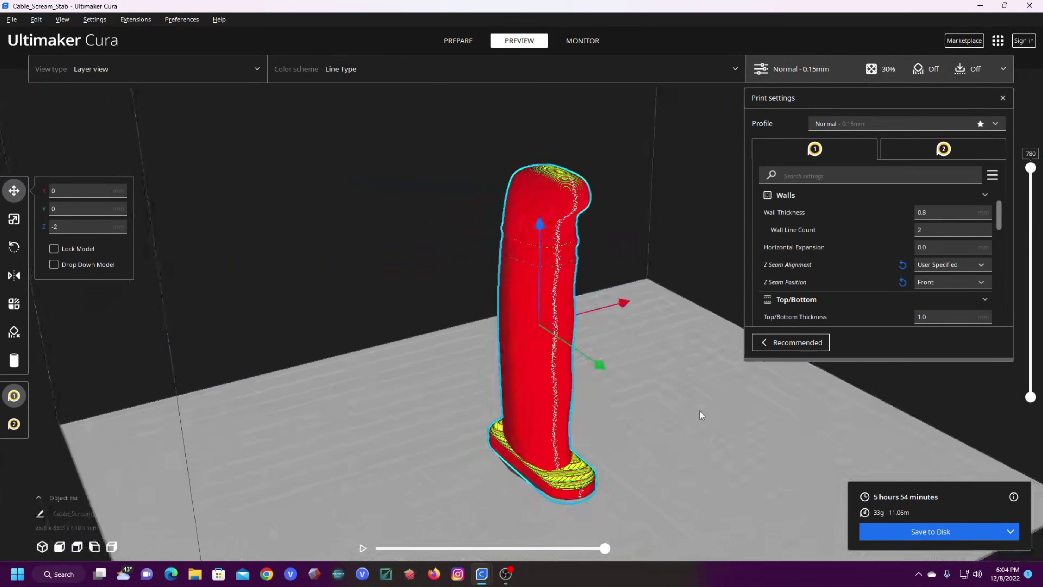
- Change Z Seam Position to Front Right and reslice the handle to view the moved seam
left_click(925, 283)
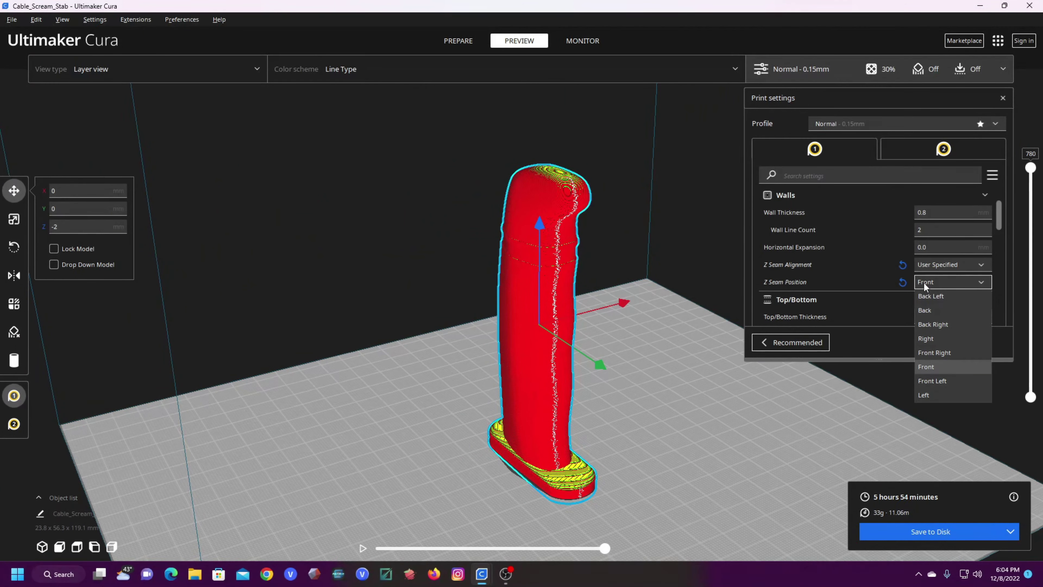
left_click(926, 364)
right_click_drag(698, 362, 531, 351)
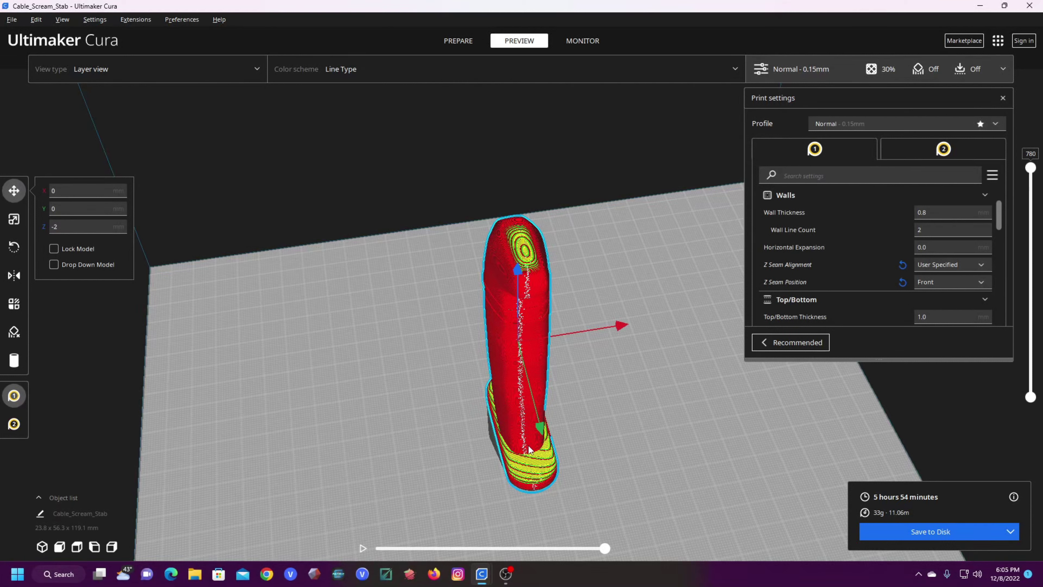
left_click(925, 282)
left_click(934, 352)
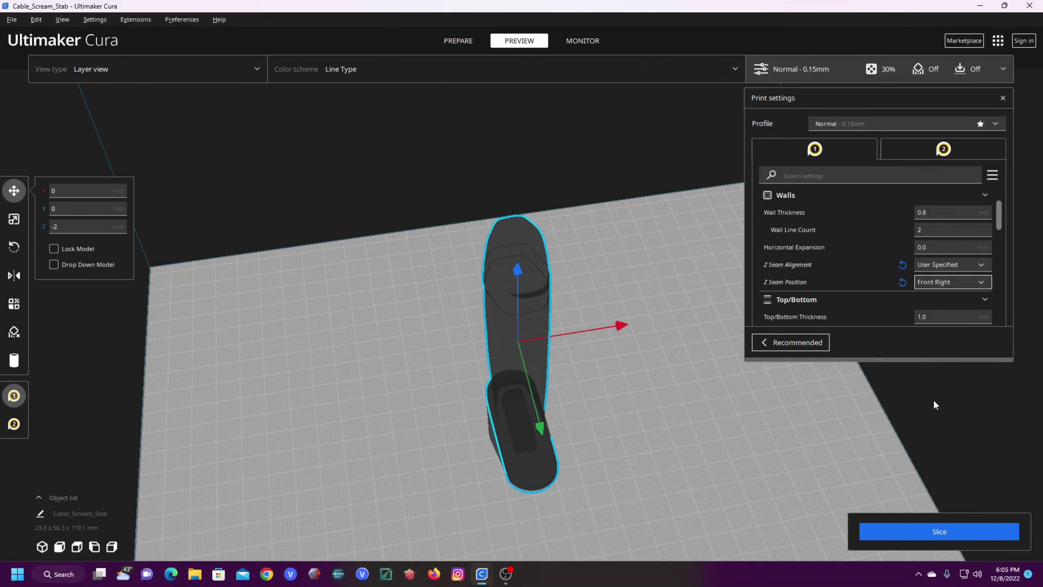
left_click(934, 531)
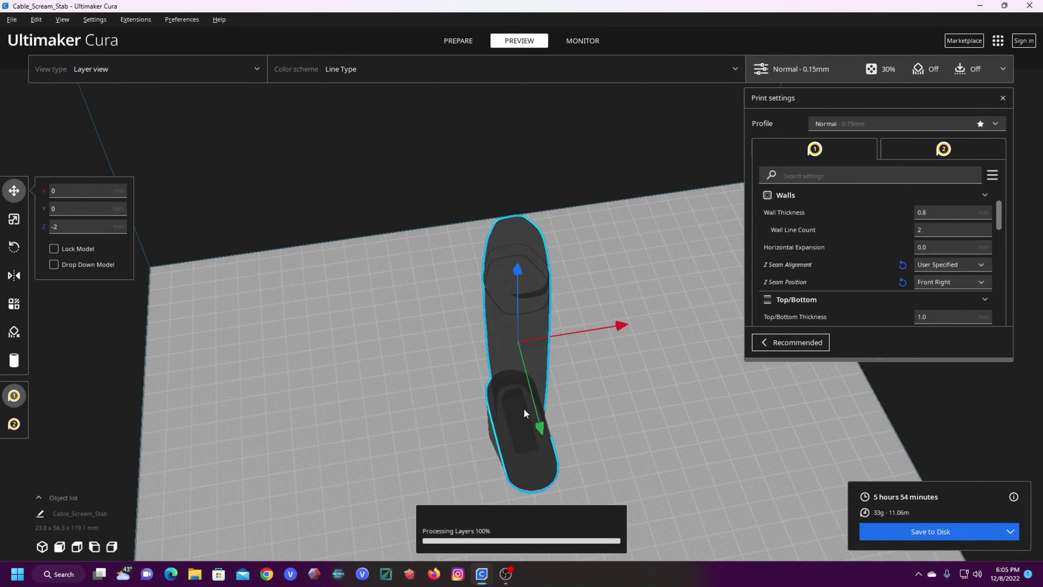
right_click_drag(602, 419, 448, 239)
scroll(448, 239, "up", 3)
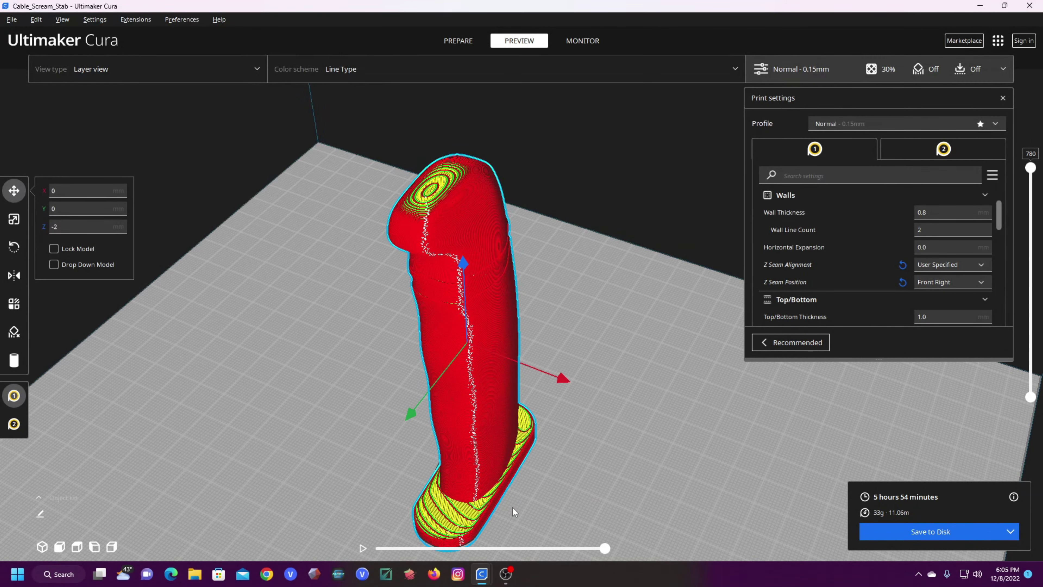
right_click_drag(512, 507, 521, 321)
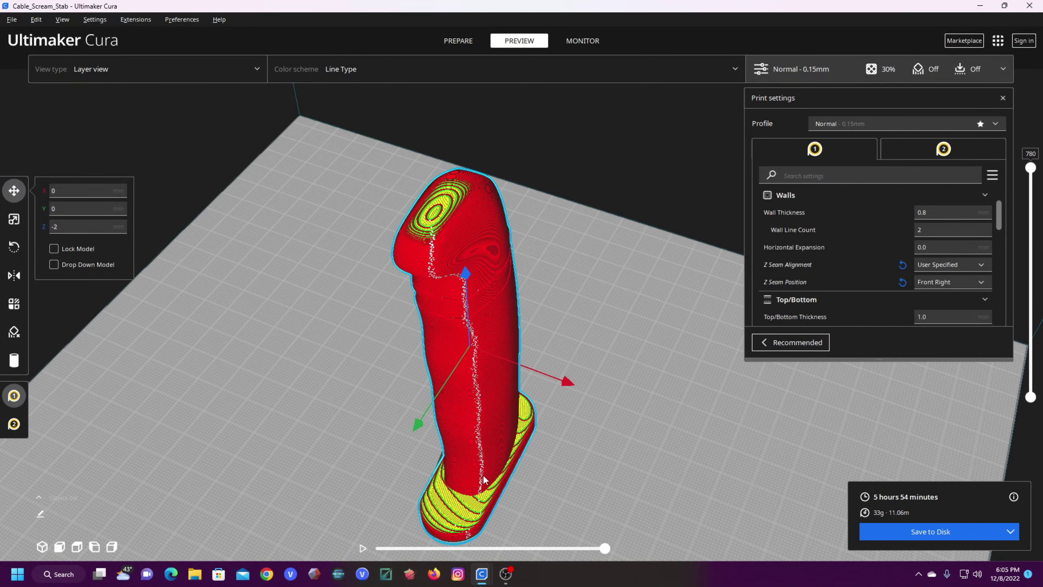
right_click_drag(453, 460, 673, 432)
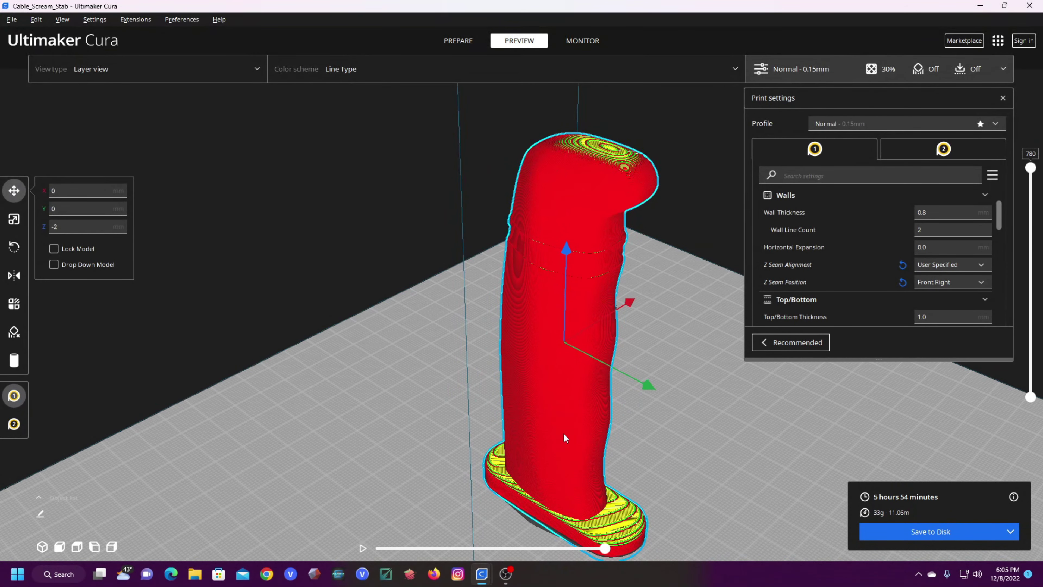
mouse_move(493, 370)
right_mouse_down()
mouse_move(456, 384)
mouse_move(792, 388)
mouse_move(396, 367)
mouse_move(485, 360)
right_mouse_up()
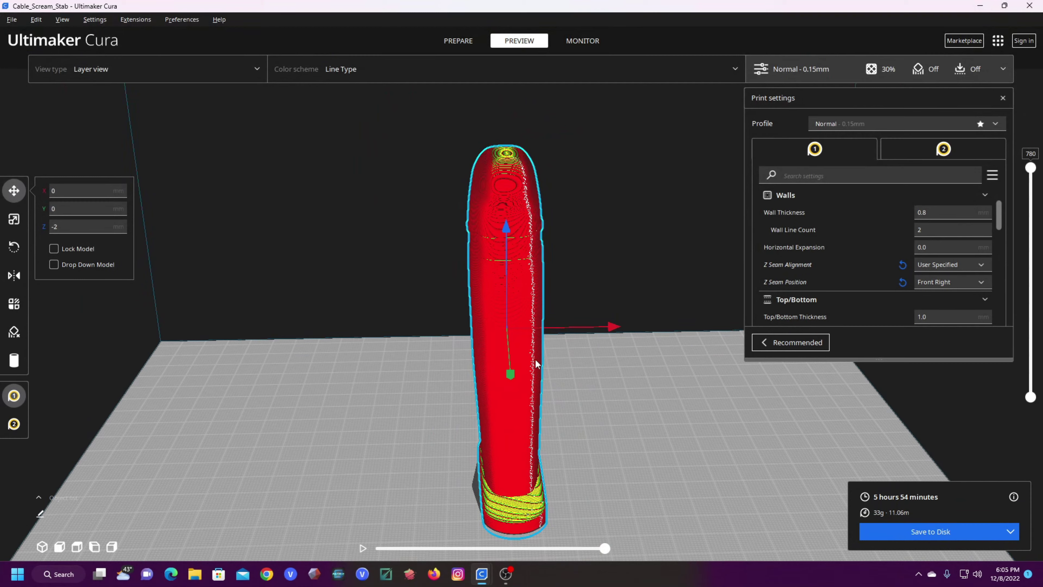
right_click_drag(606, 376, 488, 360)
right_click_drag(508, 424, 514, 462)
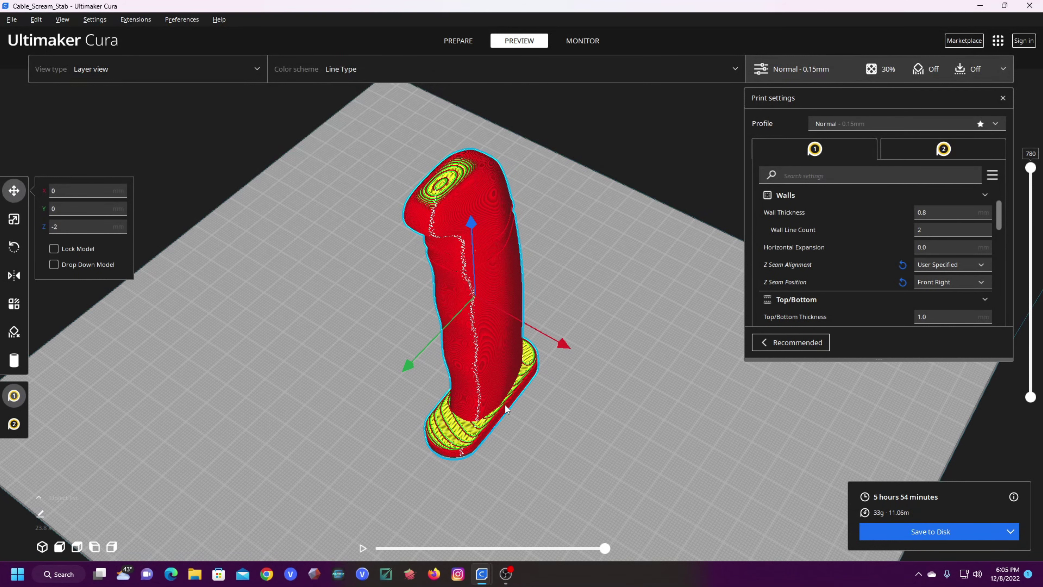
right_click_drag(449, 457, 516, 466)
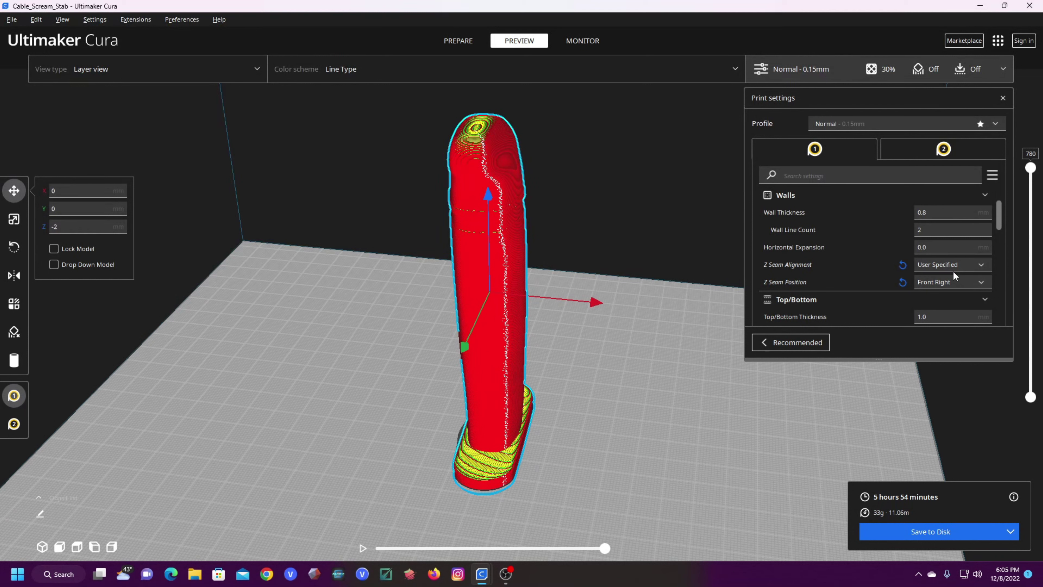
- Return Z Seam Position to Front, reslice (5 h 54 min, 33 g), and check the seam
left_click(929, 282)
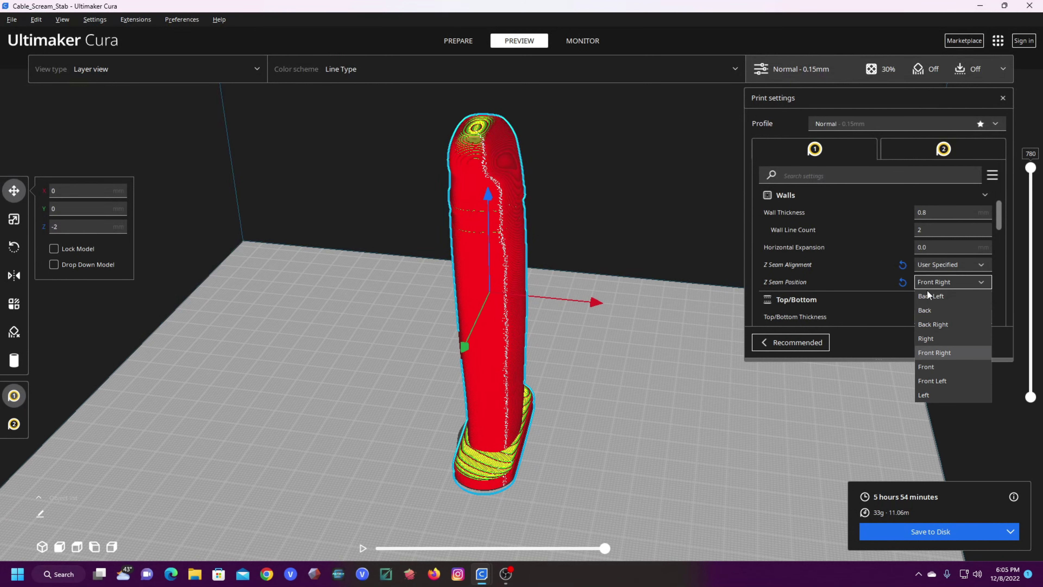
left_click(926, 365)
left_click(940, 534)
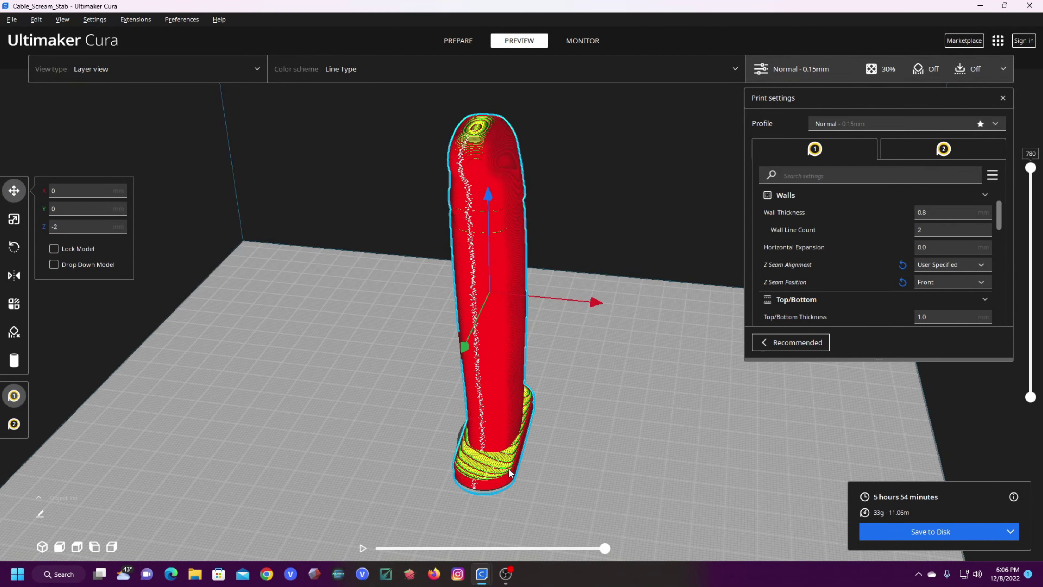
mouse_move(511, 480)
right_mouse_down()
mouse_move(514, 489)
mouse_move(492, 489)
right_mouse_up()
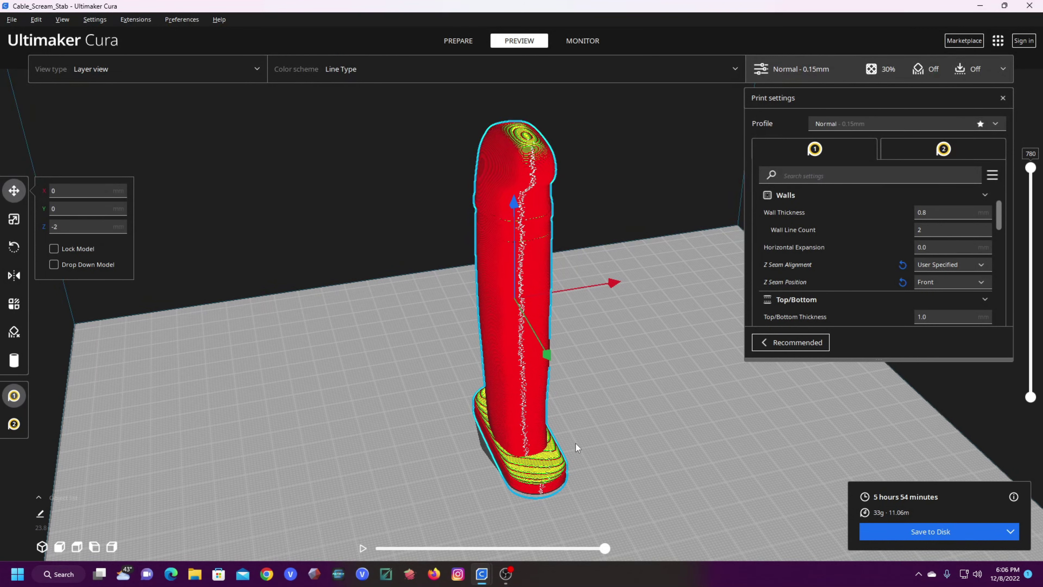
right_click_drag(562, 393, 375, 385)
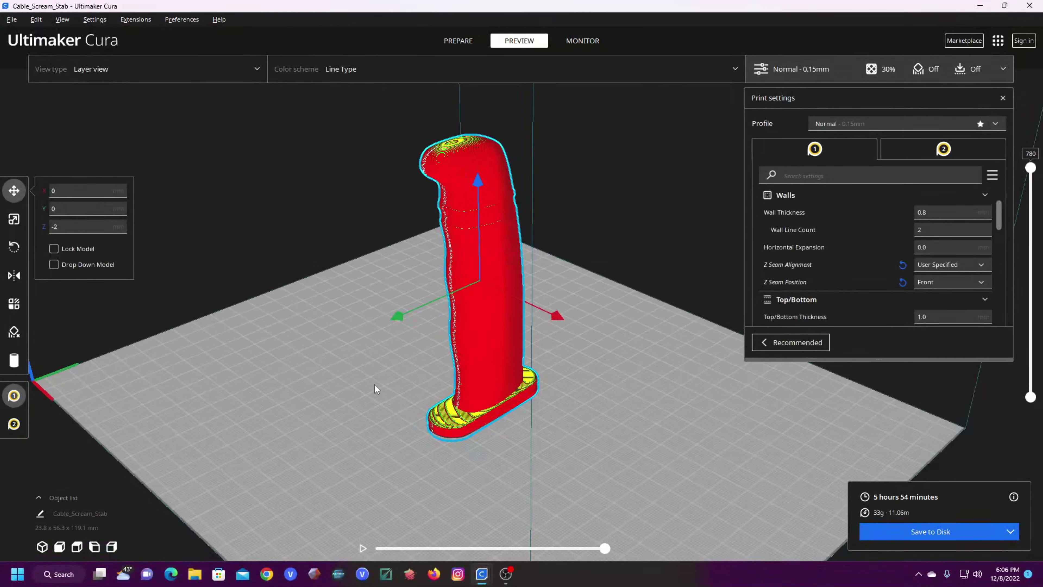